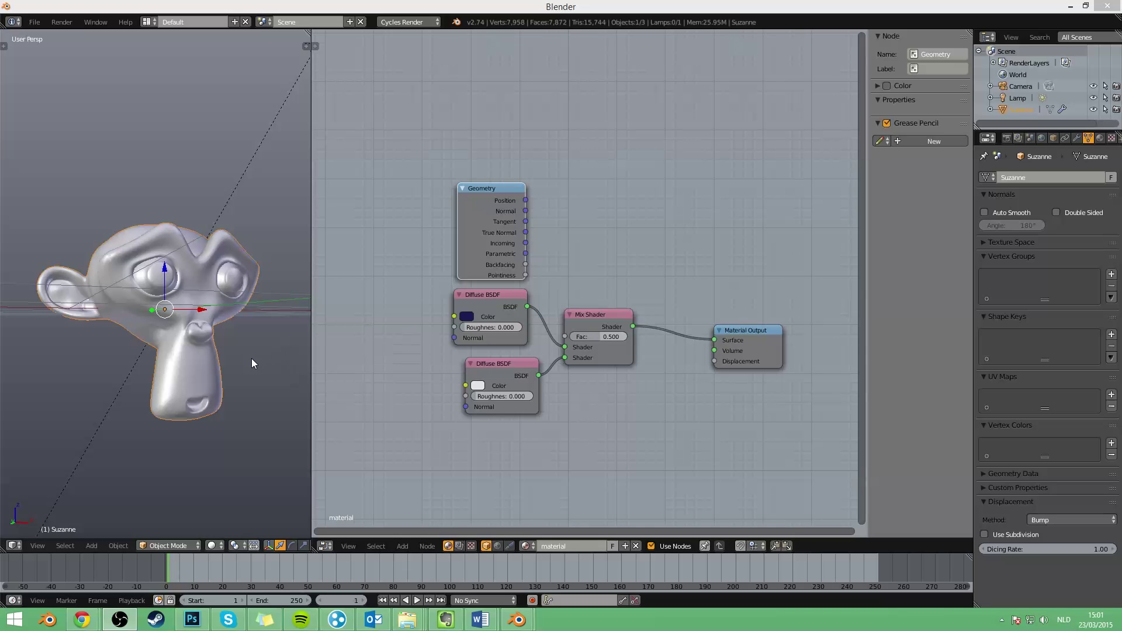
Orbit Suzanne to a front view and switch the viewport to Rendered shading.
{"action": "mouse_move", "coordinate": [250, 363]}
{"action": "middle_mouse_down"}
{"action": "mouse_move", "coordinate": [207, 392]}
{"action": "mouse_move", "coordinate": [289, 393]}
{"action": "mouse_move", "coordinate": [229, 375]}
{"action": "mouse_move", "coordinate": [252, 354]}
{"action": "mouse_move", "coordinate": [259, 366]}
{"action": "middle_mouse_up"}
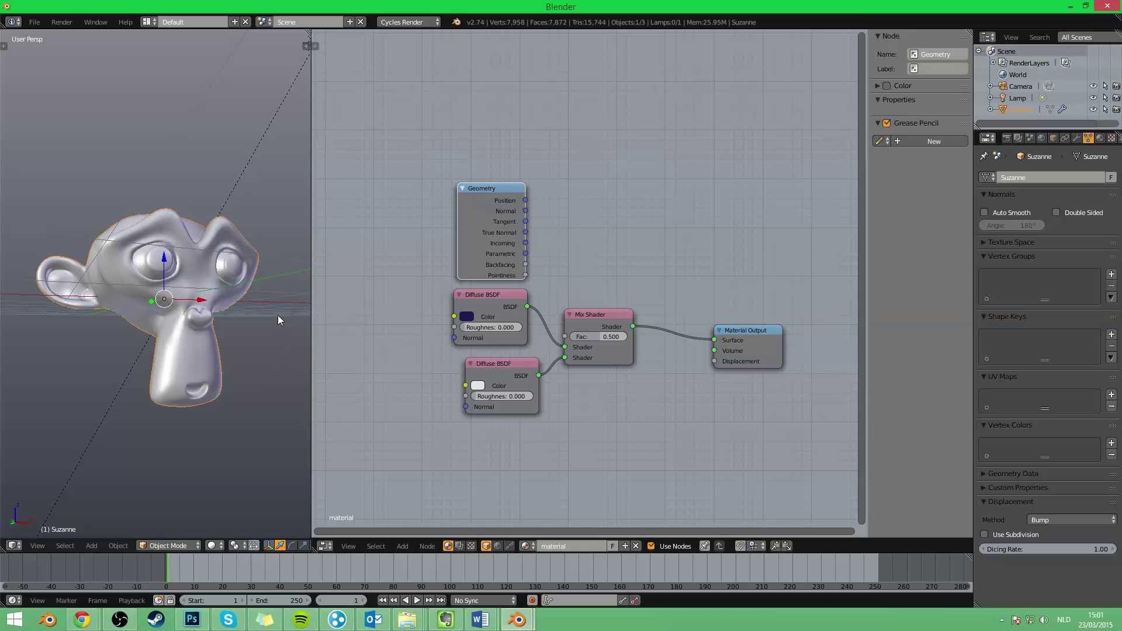
{"action": "key", "text": "shift+z"}
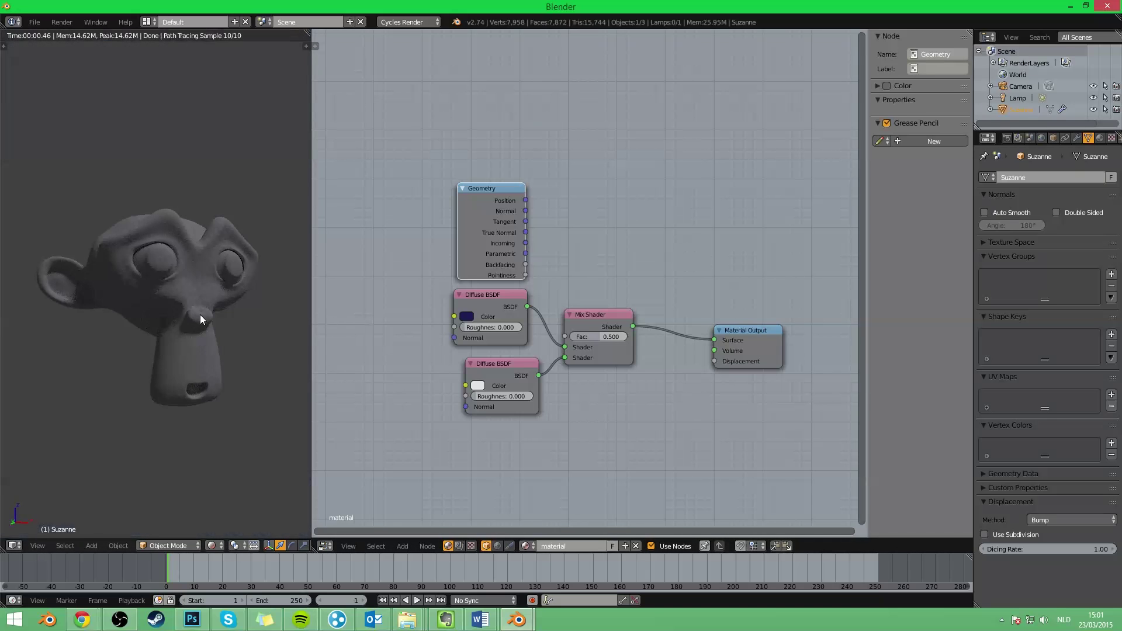
Lower the Mix Shader factor to 0.245 and check Suzanne's render.
{"action": "middle_click_drag", "start_coordinate": [221, 325], "coordinate": [135, 292]}
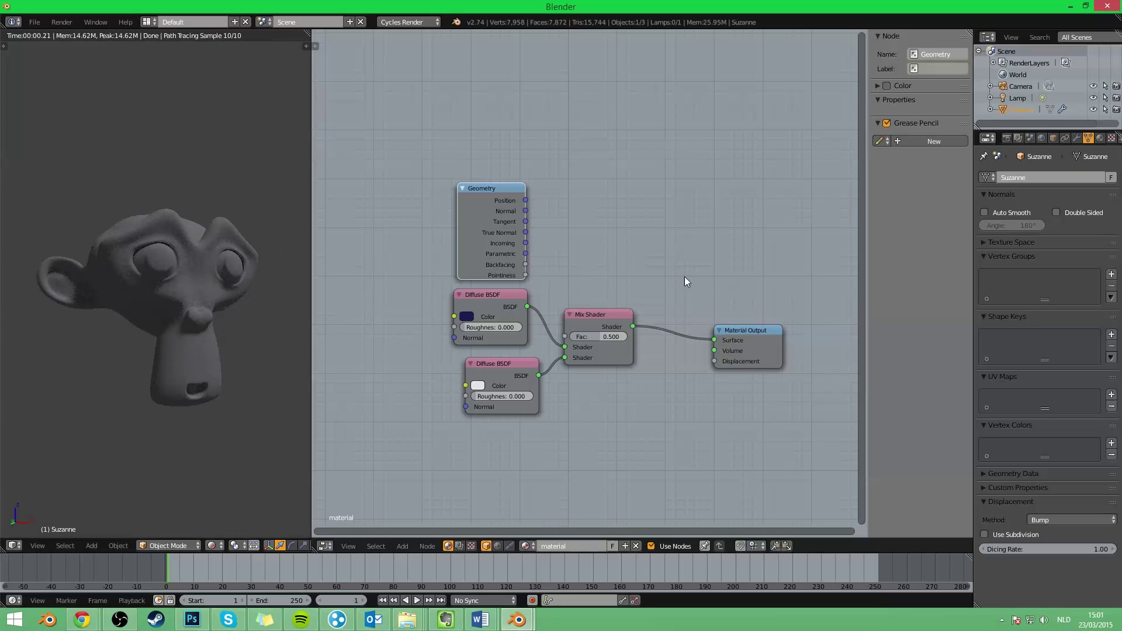
{"action": "left_click_drag", "start_coordinate": [597, 337], "coordinate": [569, 336]}
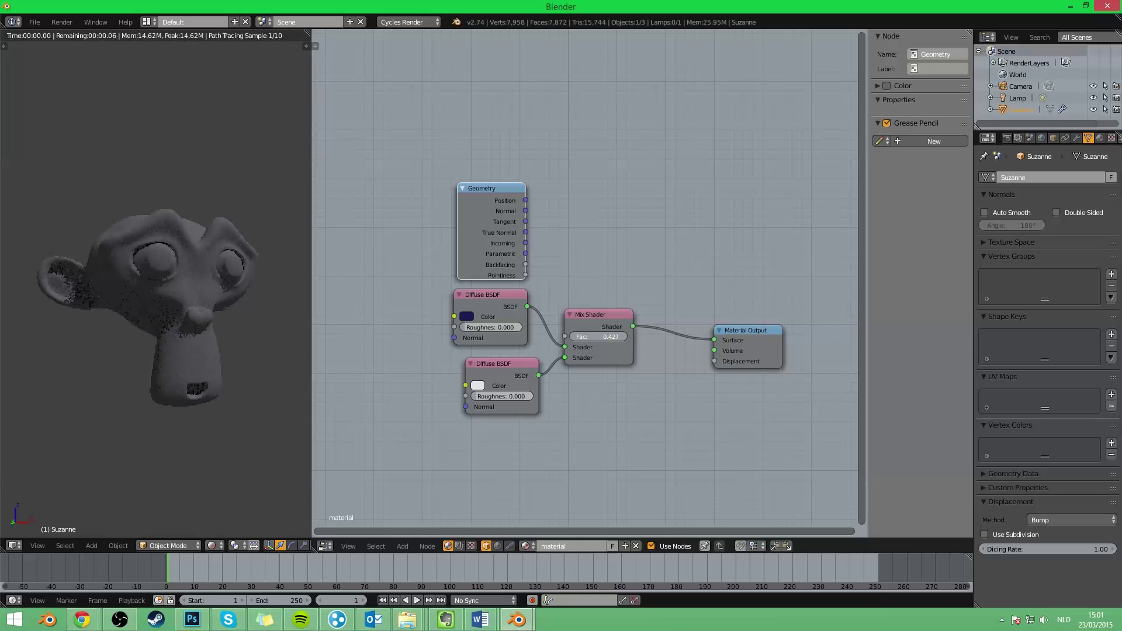
{"action": "left_click_drag", "start_coordinate": [570, 337], "coordinate": [591, 295]}
{"action": "scroll", "coordinate": [561, 274], "scroll_direction": "up", "scroll_amount": 1}
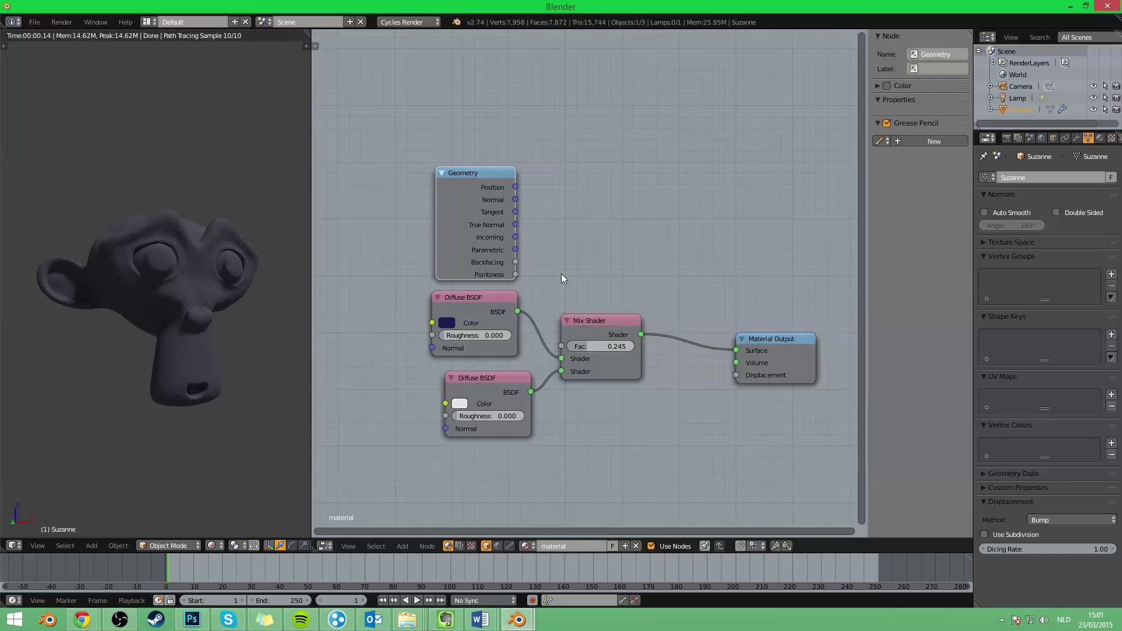
{"action": "scroll", "coordinate": [561, 277], "scroll_direction": "up", "scroll_amount": 1}
{"action": "scroll", "coordinate": [495, 278], "scroll_direction": "up", "scroll_amount": 3}
{"action": "scroll", "coordinate": [504, 279], "scroll_direction": "up", "scroll_amount": 2}
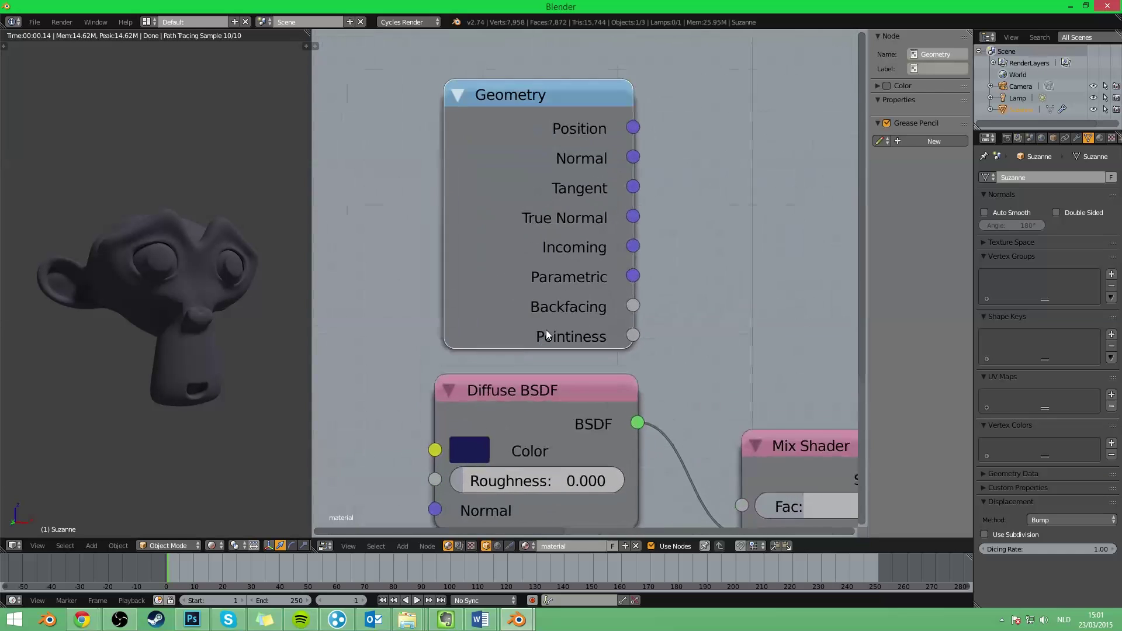
{"action": "scroll", "coordinate": [534, 277], "scroll_direction": "down", "scroll_amount": 3}
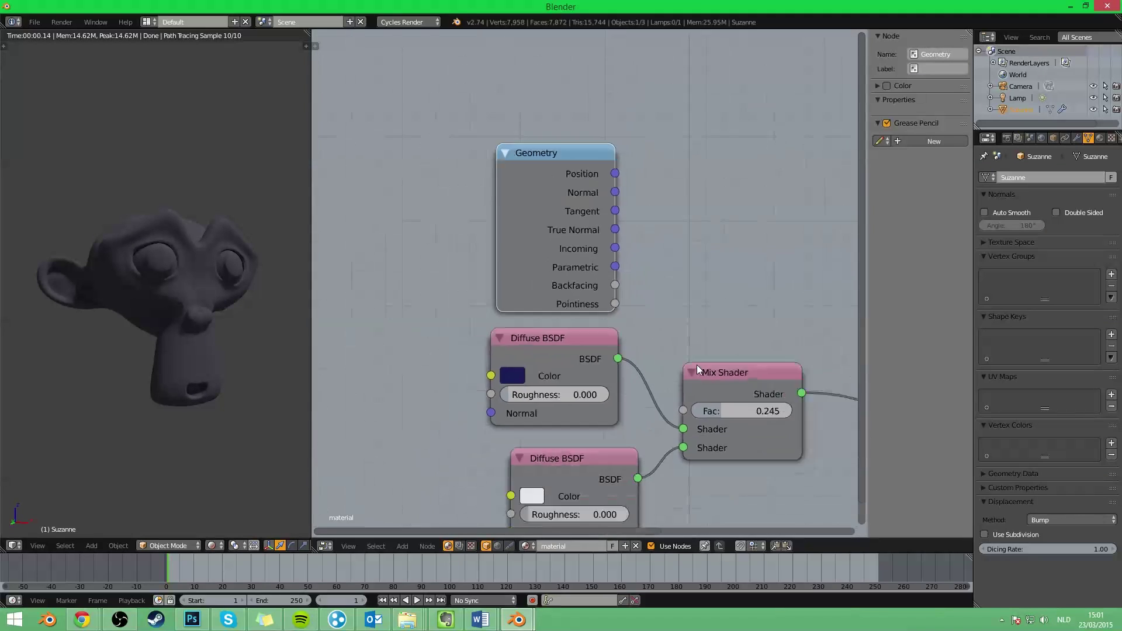
{"action": "scroll", "coordinate": [508, 267], "scroll_direction": "down", "scroll_amount": 1}
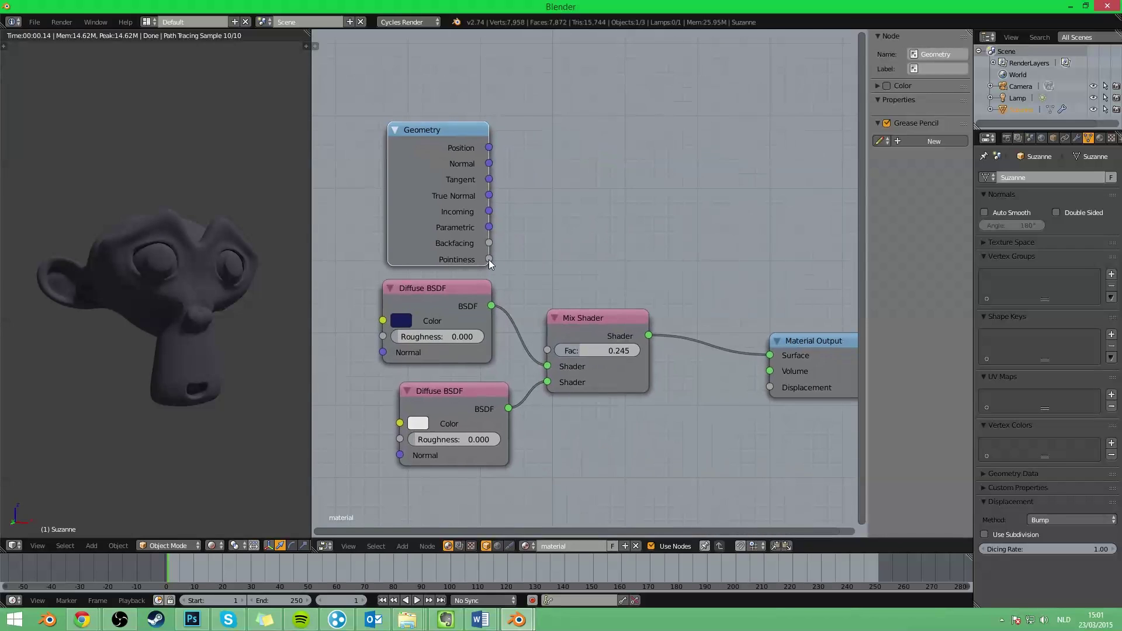
Preview the Geometry node's Pointiness output on Suzanne and zoom in to inspect it.
{"action": "left_click", "coordinate": [450, 244], "text": "ctrl+shift"}
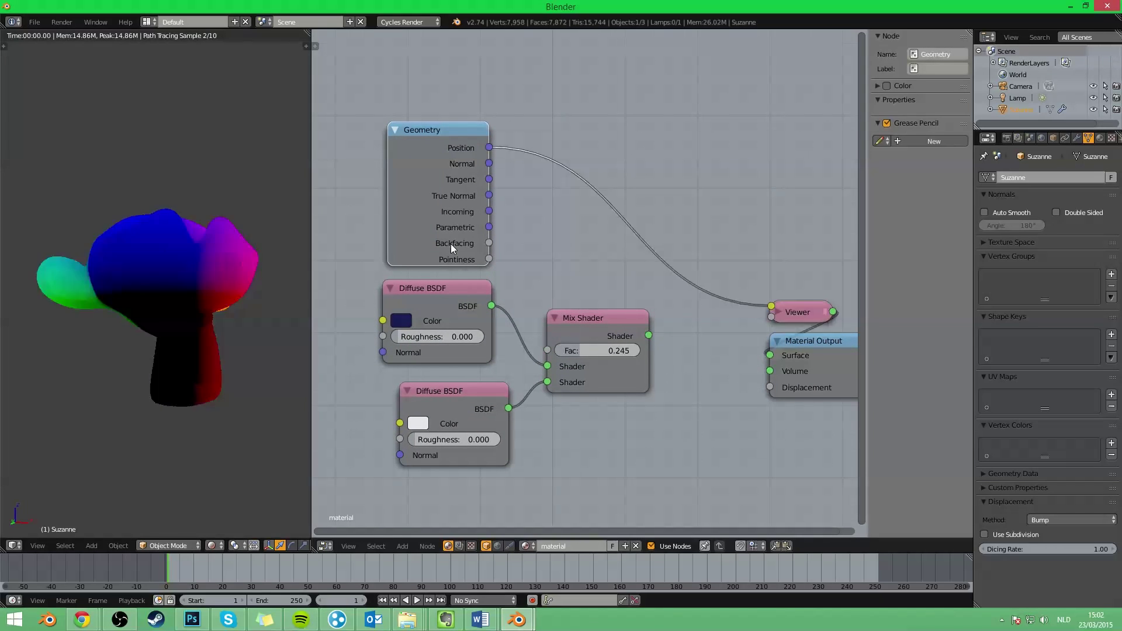
{"action": "left_click", "coordinate": [451, 244], "text": "ctrl+shift"}
{"action": "scroll", "coordinate": [197, 329], "scroll_direction": "up", "scroll_amount": 4}
{"action": "mouse_move", "coordinate": [197, 328]}
{"action": "middle_mouse_down"}
{"action": "mouse_move", "coordinate": [222, 314]}
{"action": "mouse_move", "coordinate": [140, 329]}
{"action": "mouse_move", "coordinate": [248, 333]}
{"action": "middle_mouse_up"}
{"action": "scroll", "coordinate": [171, 322], "scroll_direction": "down", "scroll_amount": 3}
{"action": "scroll", "coordinate": [249, 349], "scroll_direction": "up", "scroll_amount": 4}
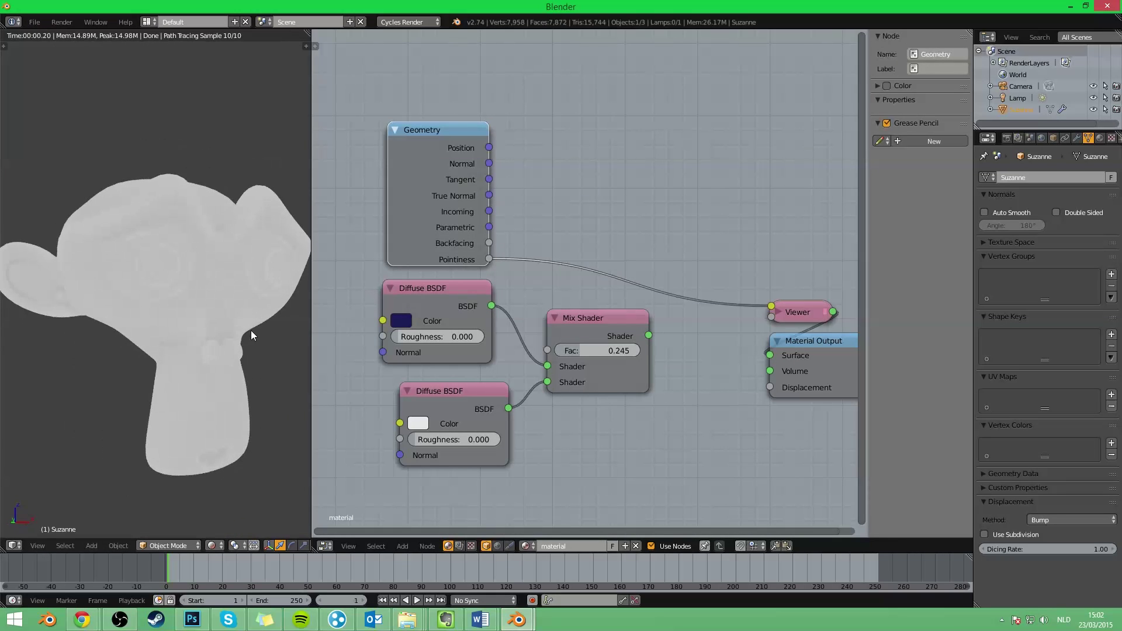
Pan the node view and move the Geometry node up-left to make room.
{"action": "middle_click_drag", "start_coordinate": [541, 267], "coordinate": [665, 315]}
{"action": "left_click_drag", "start_coordinate": [566, 198], "coordinate": [377, 133]}
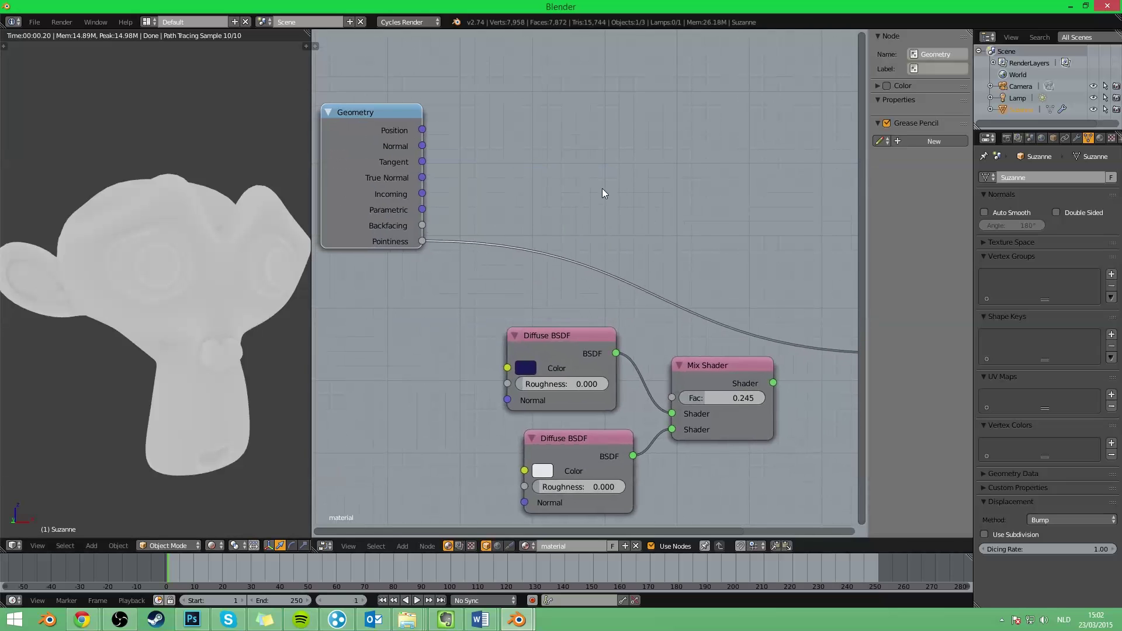
{"action": "key", "text": "shift+a"}
Add a Converter ColorRamp node onto the Pointiness link.
{"action": "left_click", "coordinate": [653, 236]}
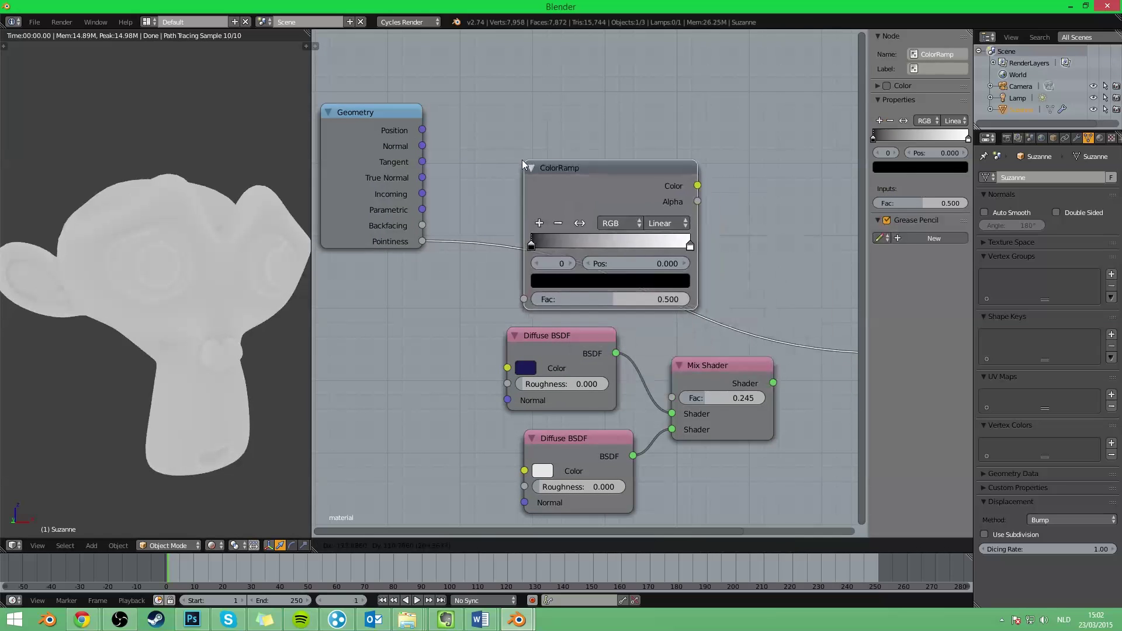
{"action": "left_click", "coordinate": [504, 141]}
{"action": "middle_click_drag", "start_coordinate": [391, 136], "coordinate": [465, 171]}
{"action": "left_click_drag", "start_coordinate": [466, 171], "coordinate": [487, 216]}
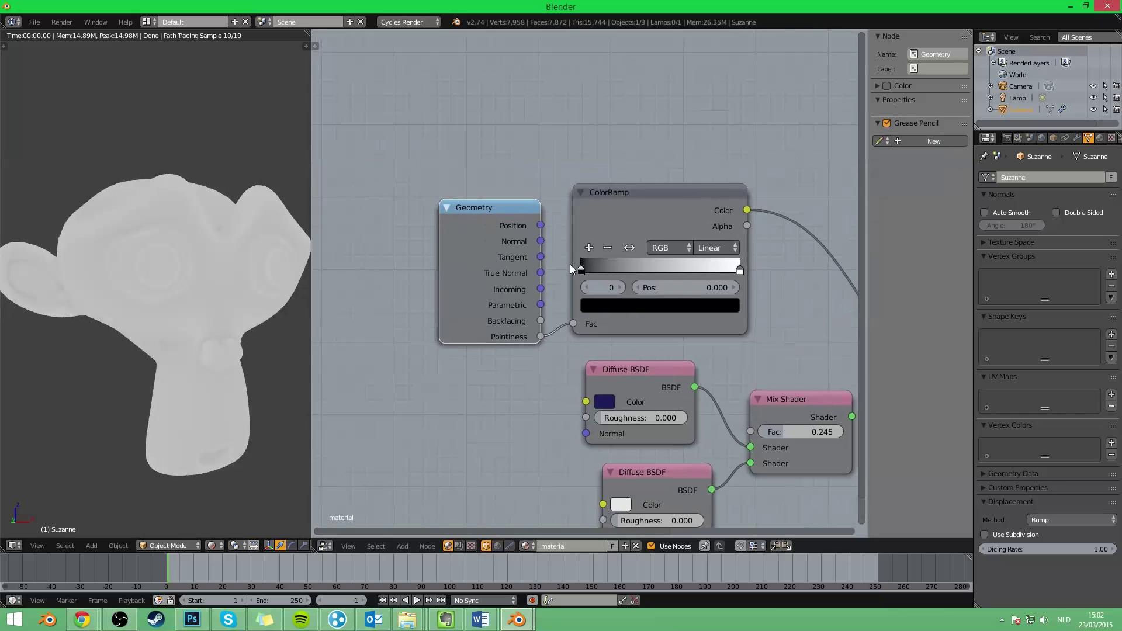
Move the ramp stops to 0.432 and 0.564, then orbit to check the creases.
{"action": "left_click_drag", "start_coordinate": [584, 265], "coordinate": [653, 270]}
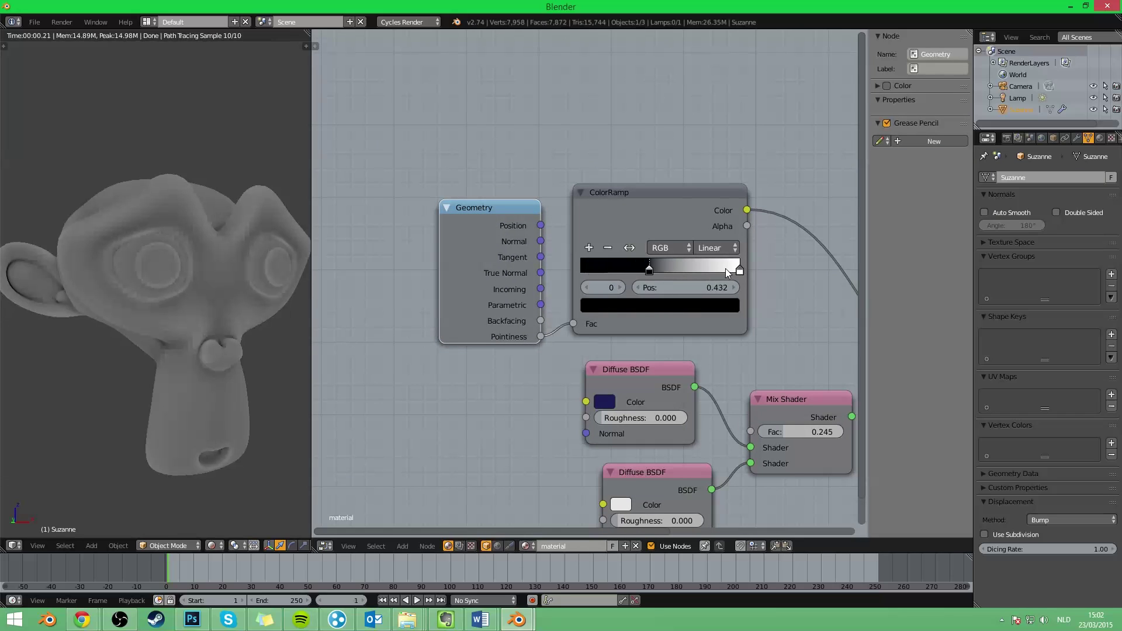
{"action": "left_click_drag", "start_coordinate": [738, 269], "coordinate": [670, 268]}
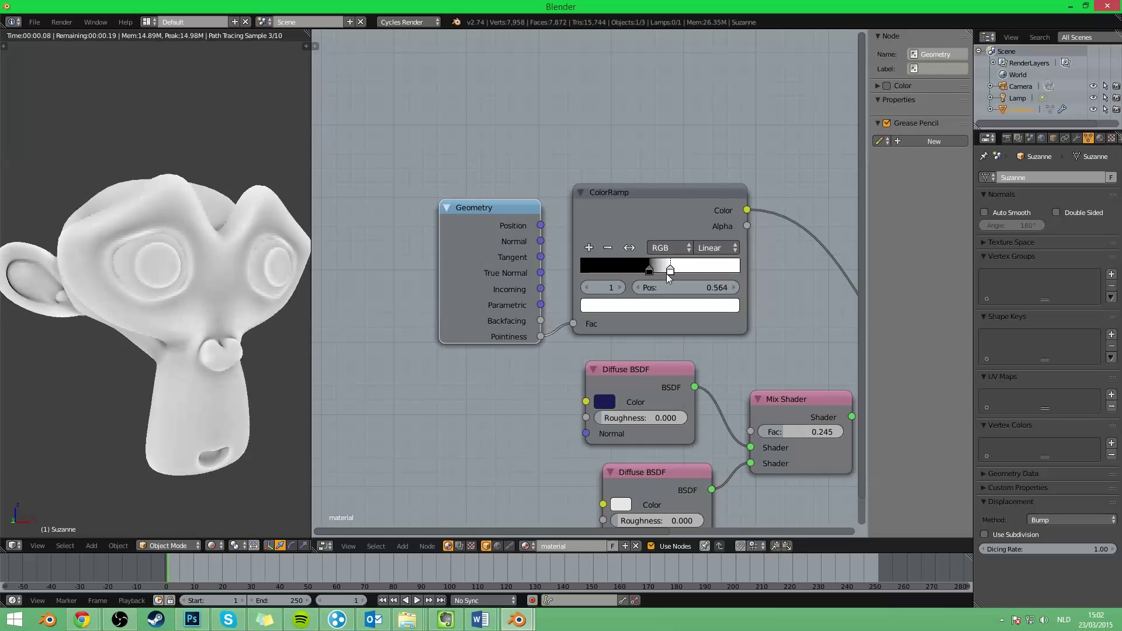
{"action": "middle_click_drag", "start_coordinate": [146, 343], "coordinate": [218, 272]}
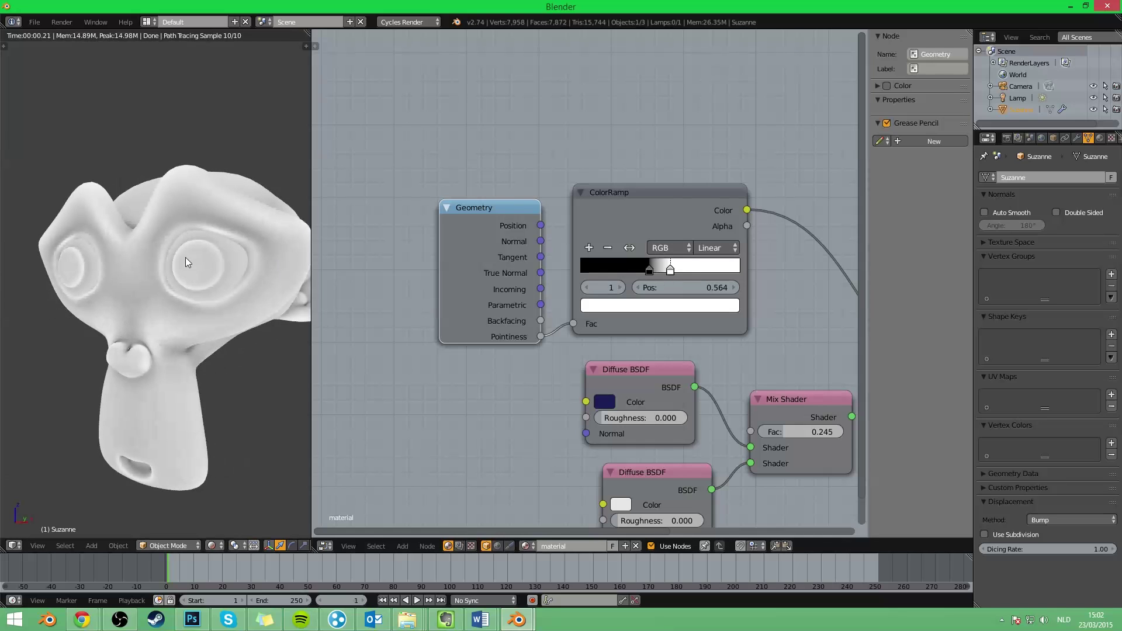
{"action": "mouse_move", "coordinate": [165, 258]}
{"action": "middle_mouse_down"}
{"action": "mouse_move", "coordinate": [185, 290]}
{"action": "mouse_move", "coordinate": [91, 260]}
{"action": "mouse_move", "coordinate": [177, 277]}
{"action": "middle_mouse_up"}
{"action": "scroll", "coordinate": [201, 184], "scroll_direction": "up", "scroll_amount": 4}
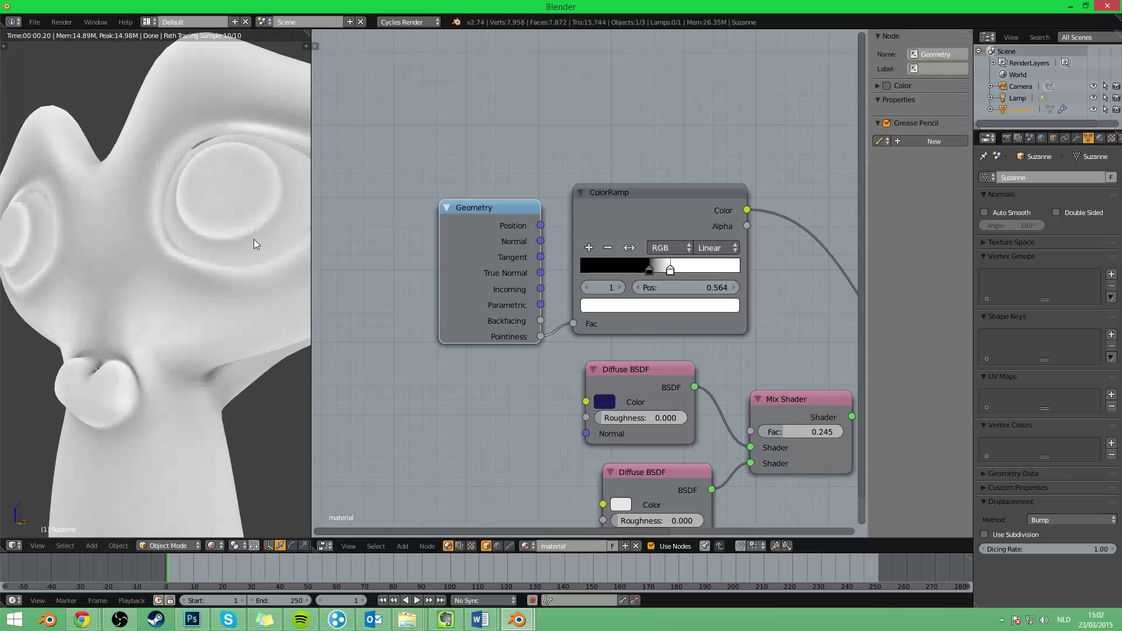
{"action": "mouse_move", "coordinate": [253, 244]}
{"action": "middle_mouse_down"}
{"action": "mouse_move", "coordinate": [171, 268]}
{"action": "mouse_move", "coordinate": [180, 302]}
{"action": "mouse_move", "coordinate": [156, 286]}
{"action": "mouse_move", "coordinate": [139, 227]}
{"action": "mouse_move", "coordinate": [197, 269]}
{"action": "middle_mouse_up"}
{"action": "scroll", "coordinate": [190, 263], "scroll_direction": "up", "scroll_amount": 2}
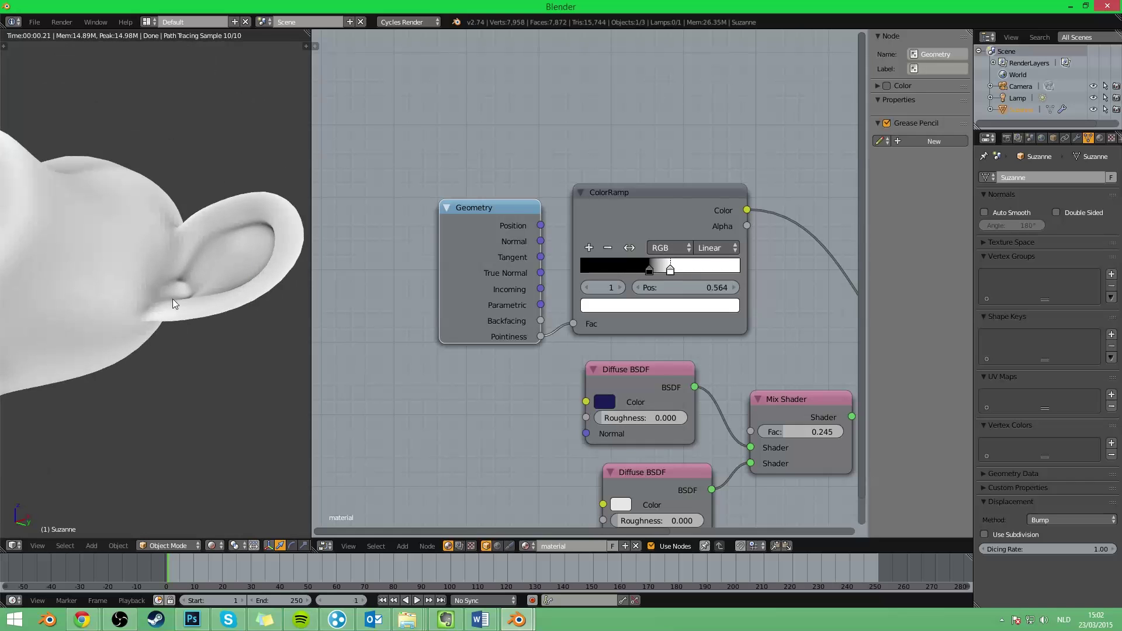
{"action": "scroll", "coordinate": [171, 313], "scroll_direction": "down", "scroll_amount": 3}
Orbit back to the front and recentre the Geometry and ColorRamp node layout.
{"action": "mouse_move", "coordinate": [171, 313]}
{"action": "middle_mouse_down"}
{"action": "mouse_move", "coordinate": [203, 332]}
{"action": "mouse_move", "coordinate": [188, 337]}
{"action": "mouse_move", "coordinate": [194, 327]}
{"action": "mouse_move", "coordinate": [128, 302]}
{"action": "mouse_move", "coordinate": [80, 307]}
{"action": "mouse_move", "coordinate": [82, 297]}
{"action": "mouse_move", "coordinate": [123, 306]}
{"action": "middle_mouse_up"}
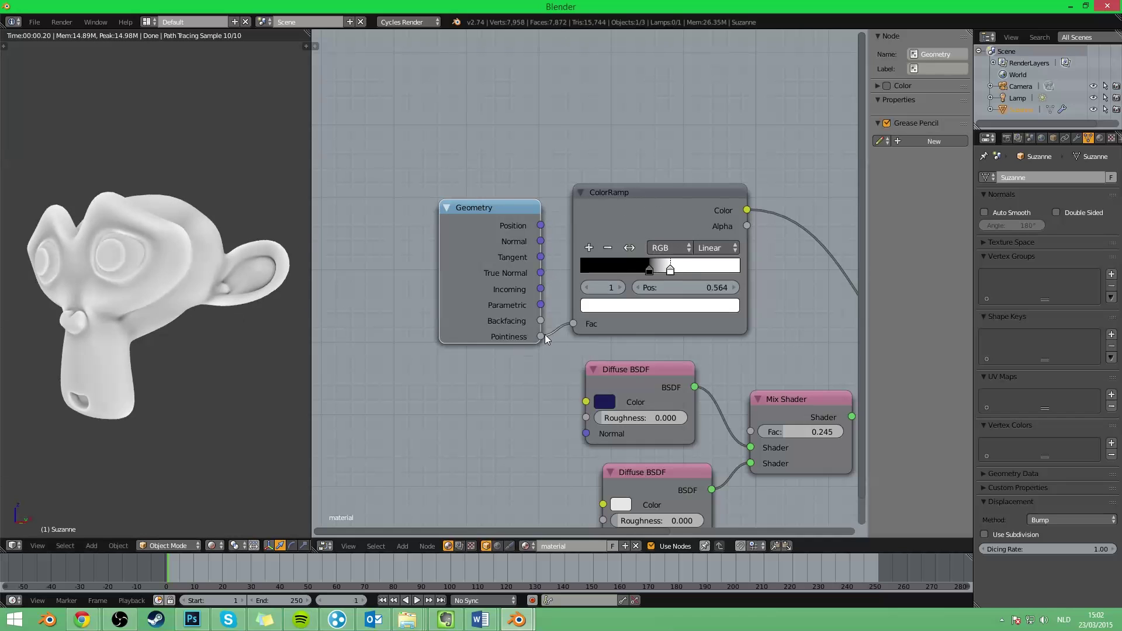
{"action": "scroll", "coordinate": [583, 346], "scroll_direction": "down", "scroll_amount": 1}
{"action": "mouse_move", "coordinate": [537, 359]}
{"action": "middle_mouse_down"}
{"action": "mouse_move", "coordinate": [456, 331]}
{"action": "mouse_move", "coordinate": [392, 330]}
{"action": "mouse_move", "coordinate": [439, 364]}
{"action": "mouse_move", "coordinate": [469, 367]}
{"action": "middle_mouse_up"}
{"action": "middle_click_drag", "start_coordinate": [229, 331], "coordinate": [165, 336]}
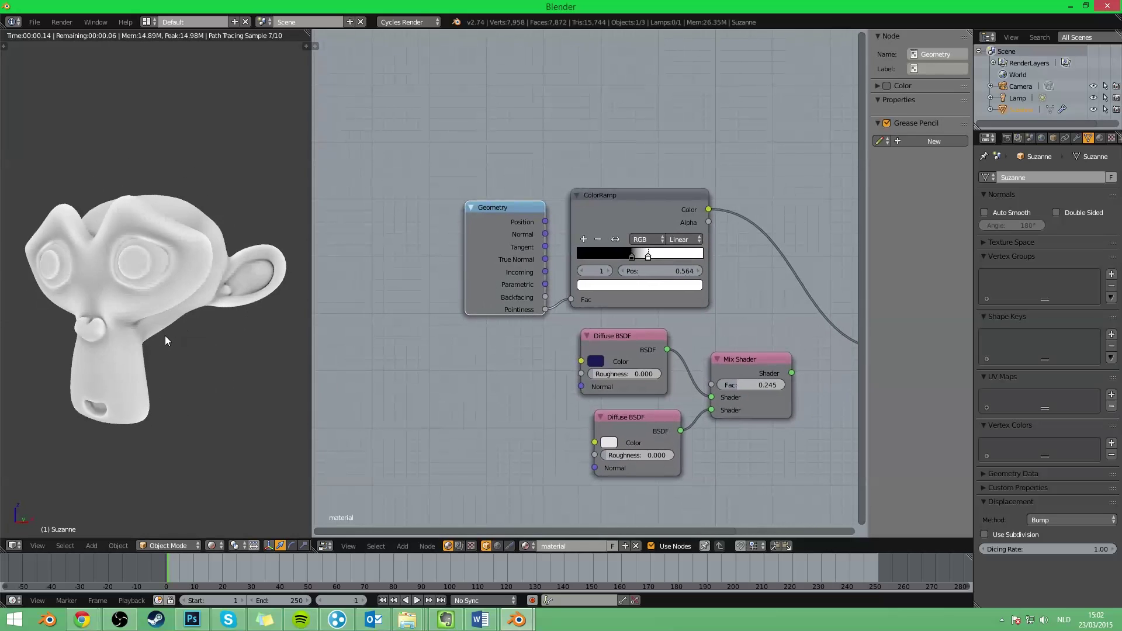
{"action": "mouse_move", "coordinate": [290, 359]}
{"action": "middle_mouse_down"}
{"action": "mouse_move", "coordinate": [259, 370]}
{"action": "mouse_move", "coordinate": [372, 394]}
{"action": "middle_mouse_up"}
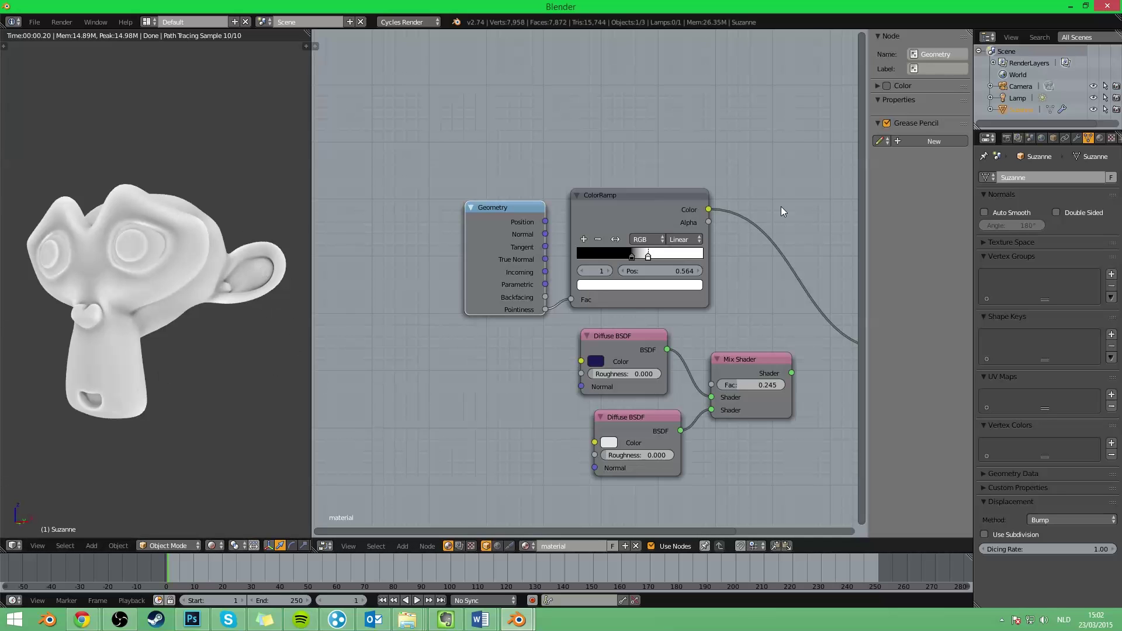
{"action": "left_click_drag", "start_coordinate": [469, 165], "coordinate": [598, 288]}
{"action": "key", "text": "g"}
Link the ColorRamp colour to the Mix Shader factor and shift the shader nodes left.
{"action": "left_click", "coordinate": [432, 260]}
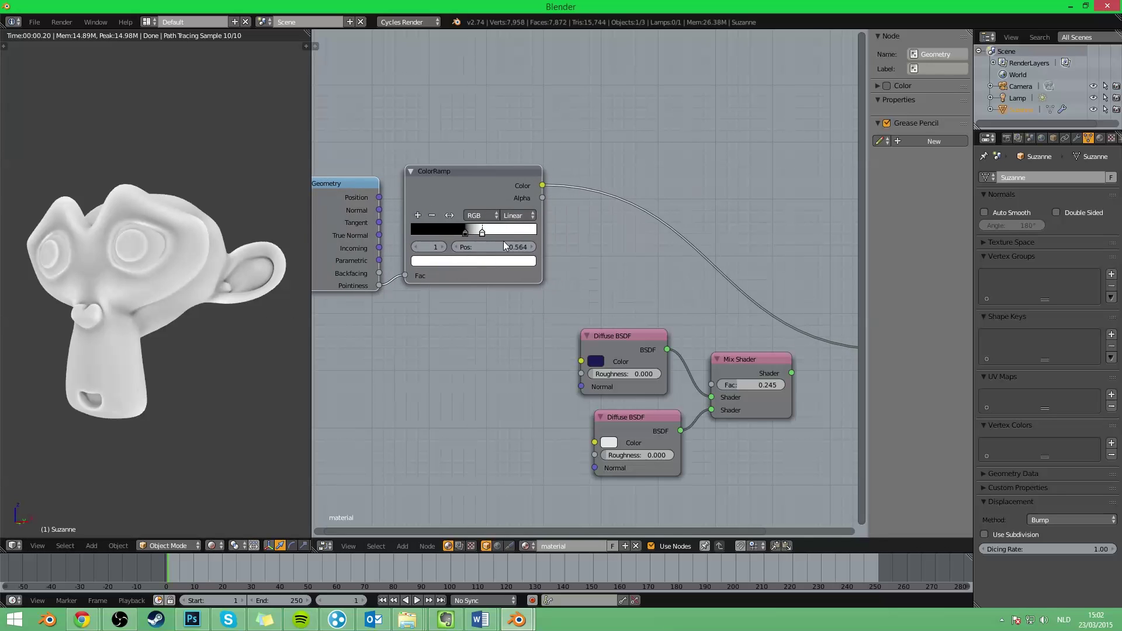
{"action": "left_click_drag", "start_coordinate": [543, 186], "coordinate": [719, 382]}
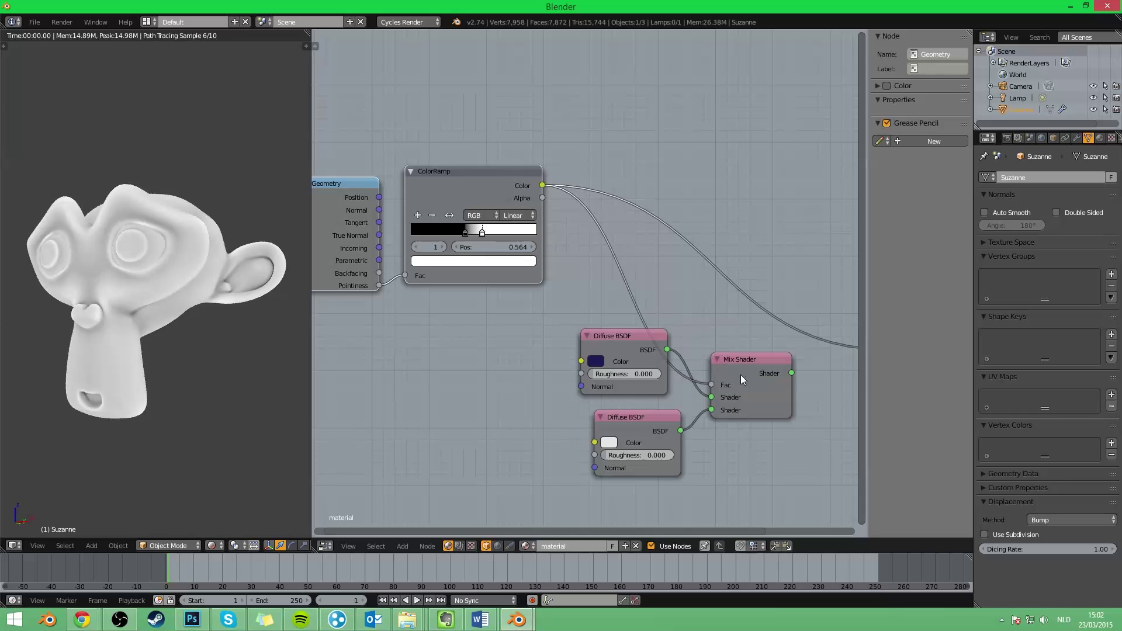
{"action": "left_click", "coordinate": [733, 375], "text": "ctrl+shift"}
{"action": "left_click_drag", "start_coordinate": [554, 349], "coordinate": [766, 459]}
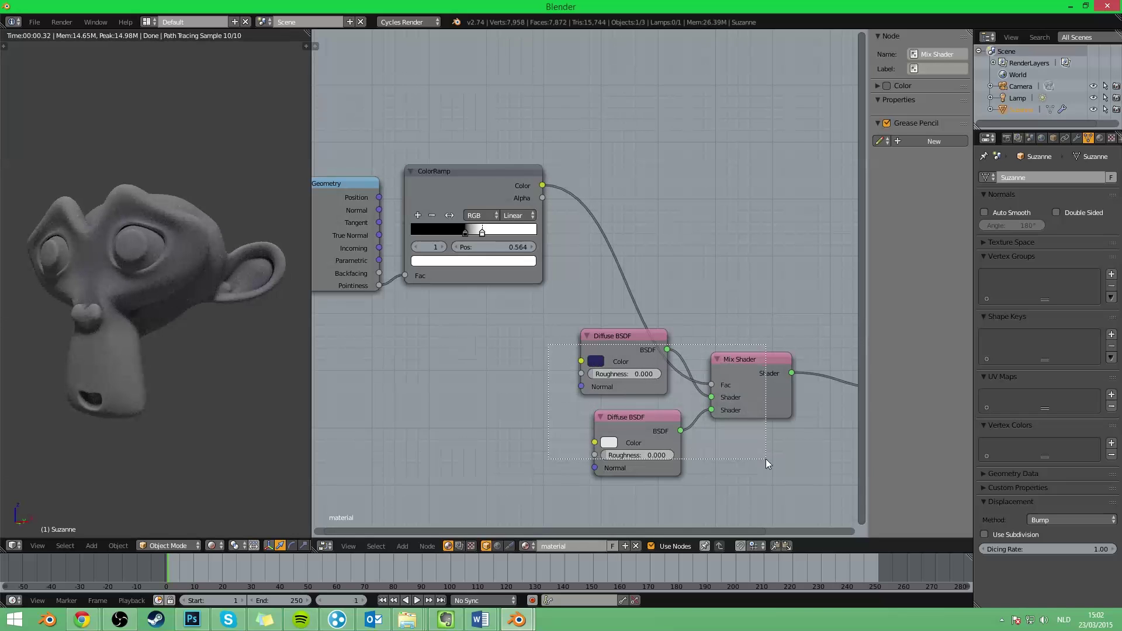
{"action": "key", "text": "g"}
{"action": "left_click", "coordinate": [645, 455]}
Give the first Diffuse shader a dark red dirt colour.
{"action": "left_click", "coordinate": [478, 354]}
{"action": "left_click", "coordinate": [511, 265]}
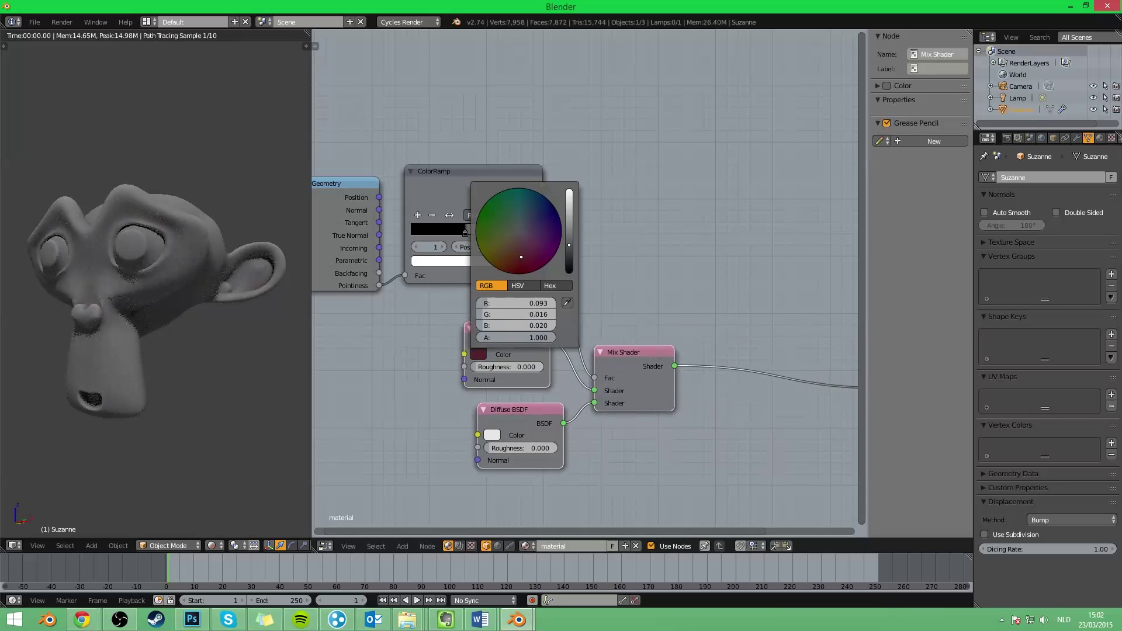
{"action": "left_click_drag", "start_coordinate": [568, 245], "coordinate": [568, 234]}
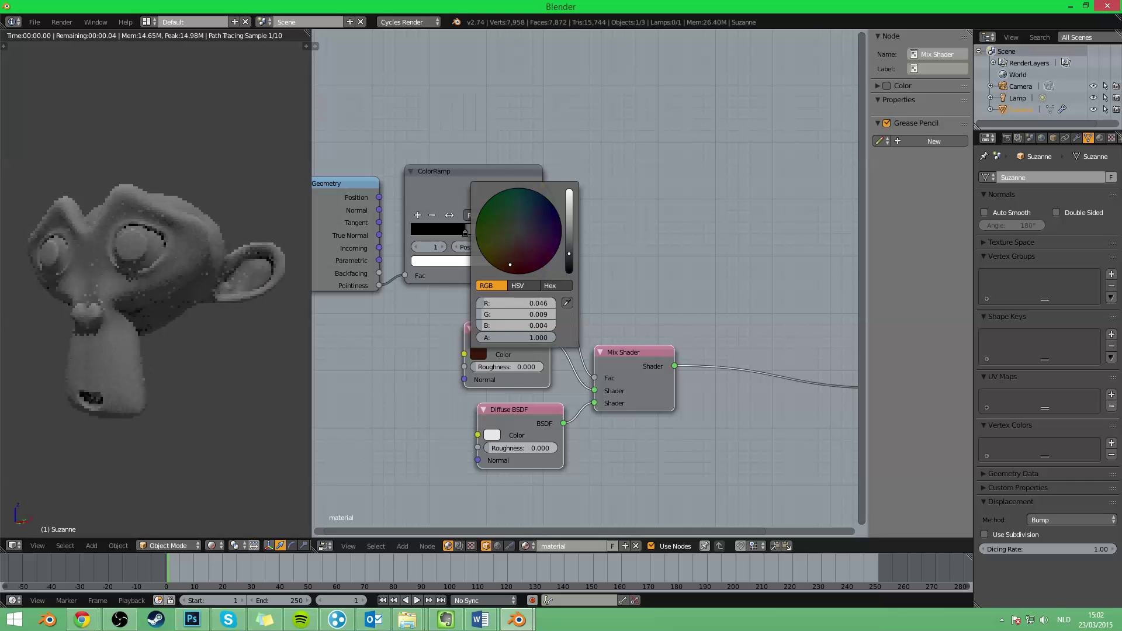
{"action": "left_click", "coordinate": [464, 197]}
{"action": "scroll", "coordinate": [463, 217], "scroll_direction": "up", "scroll_amount": 3}
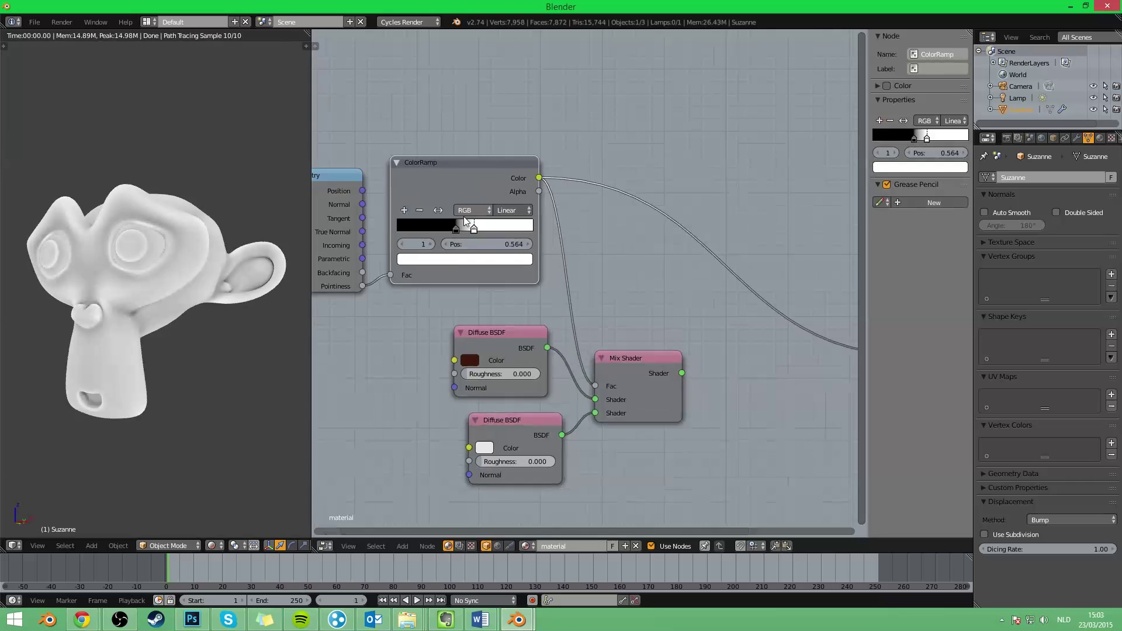
Slide the black ramp stop to 0.468 and preview the Mix Shader on Suzanne.
{"action": "left_click_drag", "start_coordinate": [533, 318], "coordinate": [541, 318]}
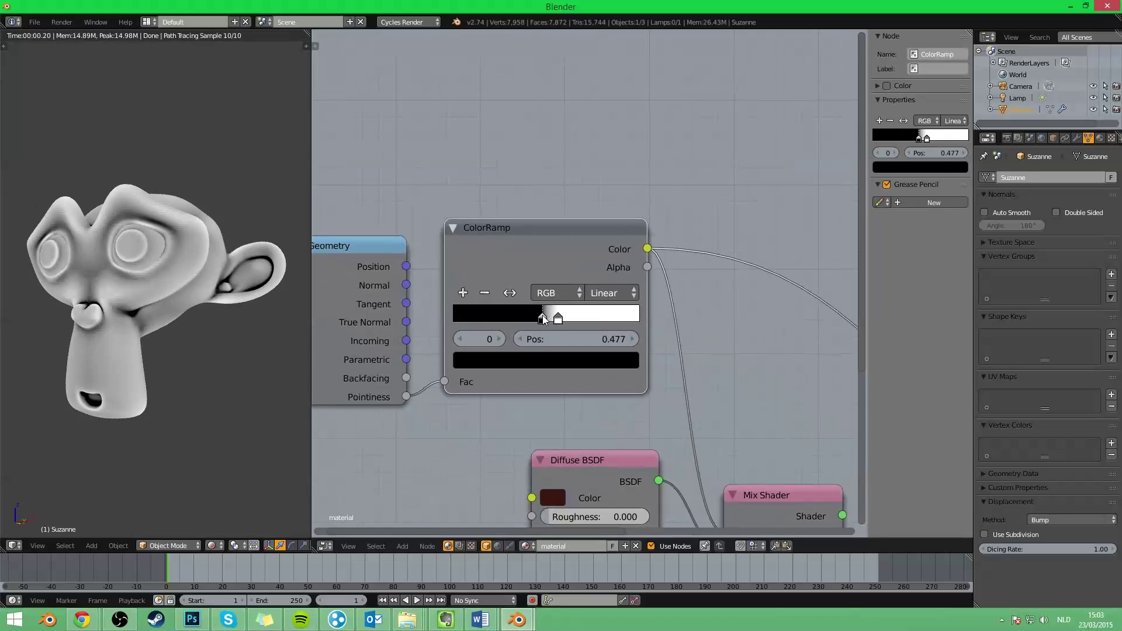
{"action": "mouse_move", "coordinate": [679, 362]}
{"action": "middle_mouse_down"}
{"action": "mouse_move", "coordinate": [667, 298]}
{"action": "mouse_move", "coordinate": [575, 280]}
{"action": "middle_mouse_up"}
{"action": "scroll", "coordinate": [667, 273], "scroll_direction": "down", "scroll_amount": 1}
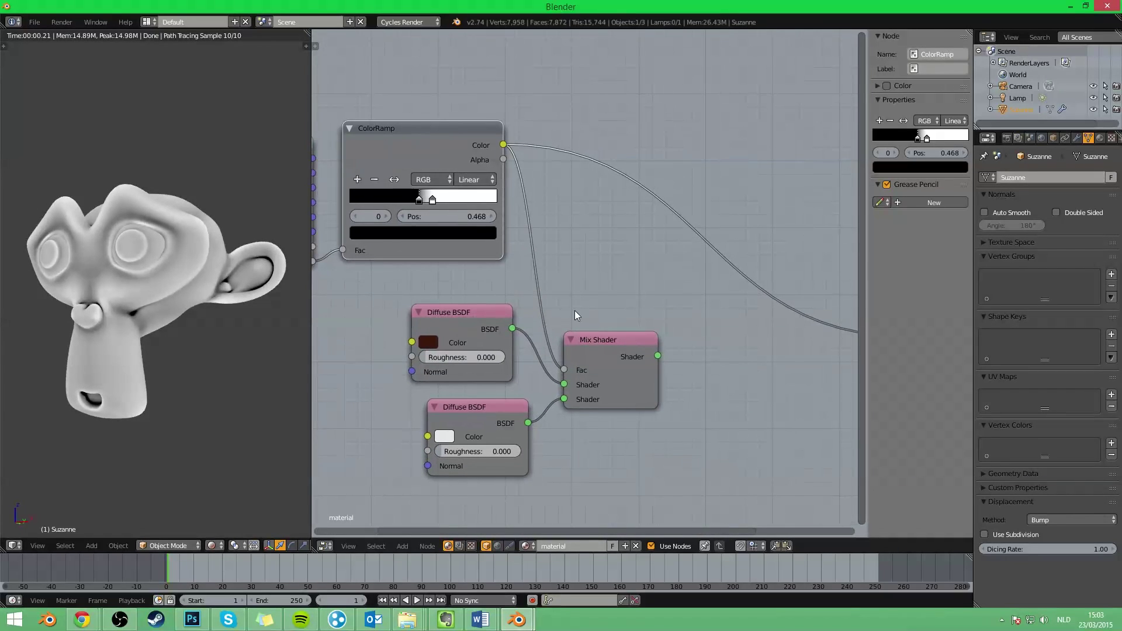
{"action": "left_click", "coordinate": [424, 150]}
{"action": "left_click", "coordinate": [480, 367], "text": "ctrl+shift"}
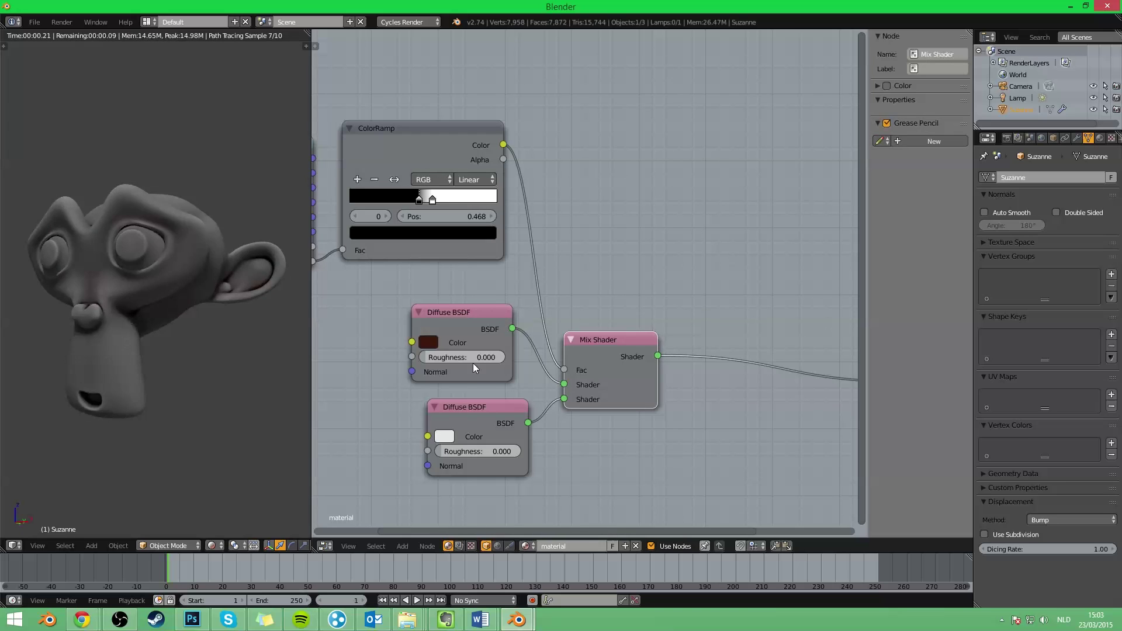
{"action": "left_click", "coordinate": [627, 401], "text": "ctrl+shift"}
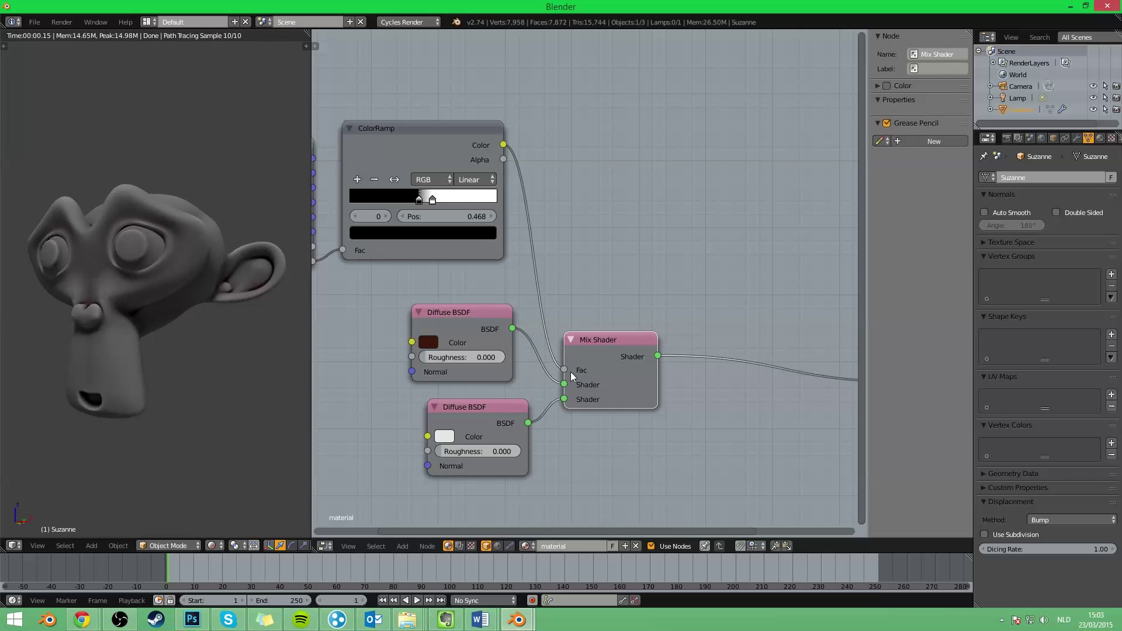
{"action": "scroll", "coordinate": [593, 280], "scroll_direction": "down", "scroll_amount": 2}
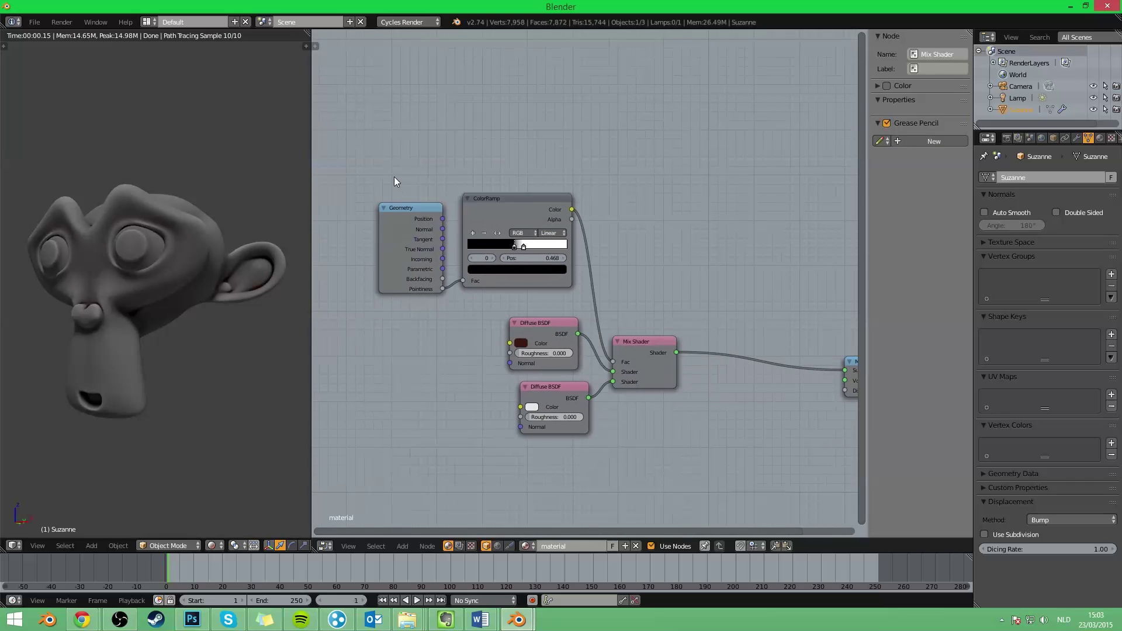
Inspect the dirt colour from several angles and reverse the ramp to white-to-black.
{"action": "mouse_move", "coordinate": [642, 464]}
{"action": "middle_mouse_down"}
{"action": "mouse_move", "coordinate": [716, 480]}
{"action": "mouse_move", "coordinate": [732, 456]}
{"action": "mouse_move", "coordinate": [766, 481]}
{"action": "middle_mouse_up"}
{"action": "scroll", "coordinate": [766, 442], "scroll_direction": "up", "scroll_amount": 3}
{"action": "mouse_move", "coordinate": [767, 443]}
{"action": "middle_mouse_down"}
{"action": "mouse_move", "coordinate": [523, 312]}
{"action": "mouse_move", "coordinate": [576, 348]}
{"action": "middle_mouse_up"}
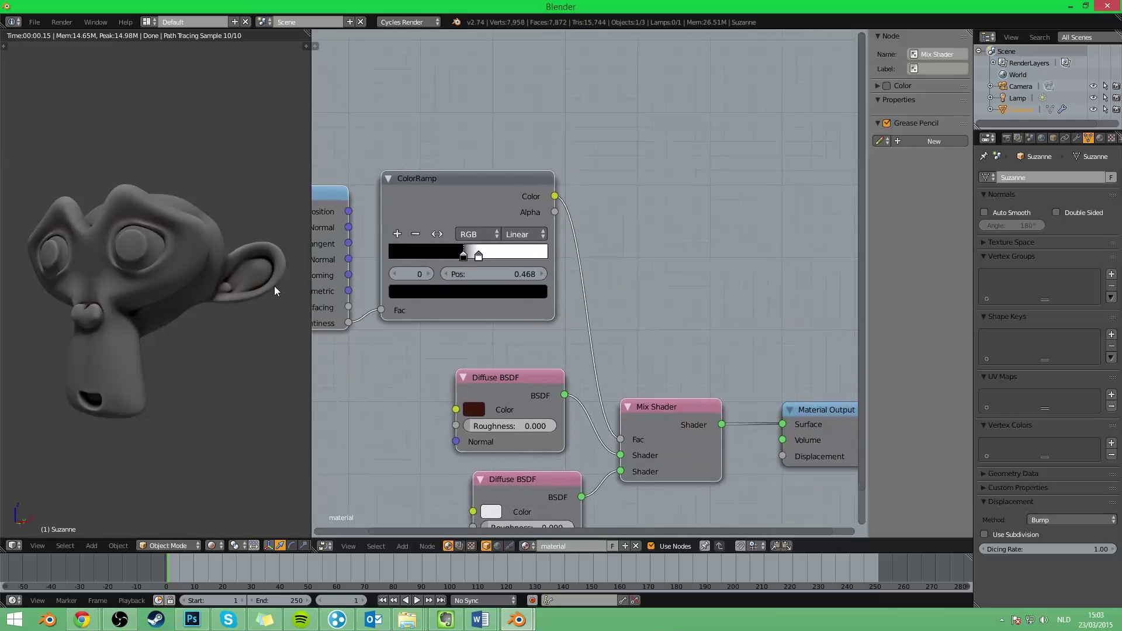
{"action": "scroll", "coordinate": [178, 309], "scroll_direction": "up", "scroll_amount": 2}
{"action": "scroll", "coordinate": [154, 306], "scroll_direction": "up", "scroll_amount": 2}
{"action": "scroll", "coordinate": [191, 310], "scroll_direction": "up", "scroll_amount": 2}
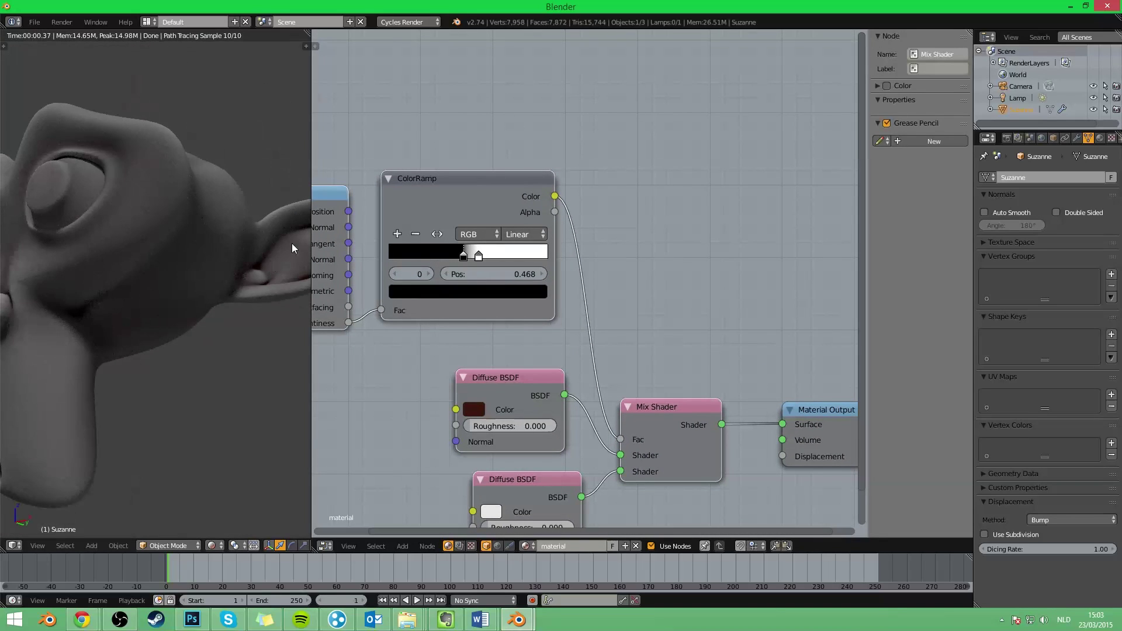
{"action": "scroll", "coordinate": [242, 294], "scroll_direction": "down", "scroll_amount": 2}
{"action": "scroll", "coordinate": [242, 293], "scroll_direction": "down", "scroll_amount": 2}
{"action": "left_click", "coordinate": [473, 409]}
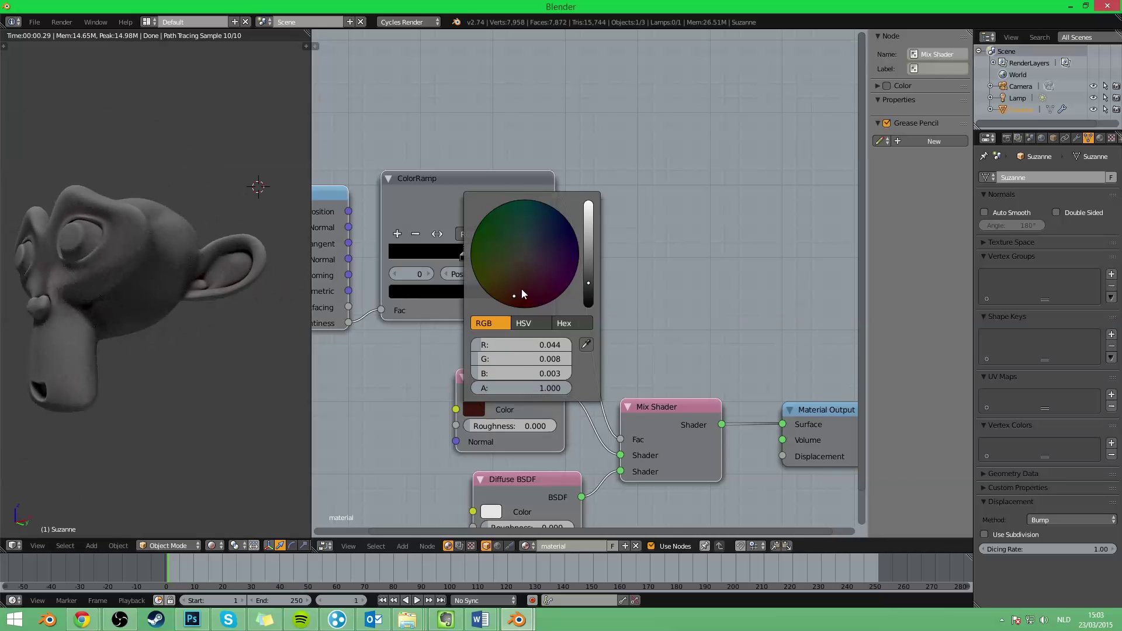
{"action": "middle_click_drag", "start_coordinate": [263, 298], "coordinate": [183, 314]}
{"action": "scroll", "coordinate": [69, 282], "scroll_direction": "up", "scroll_amount": 3}
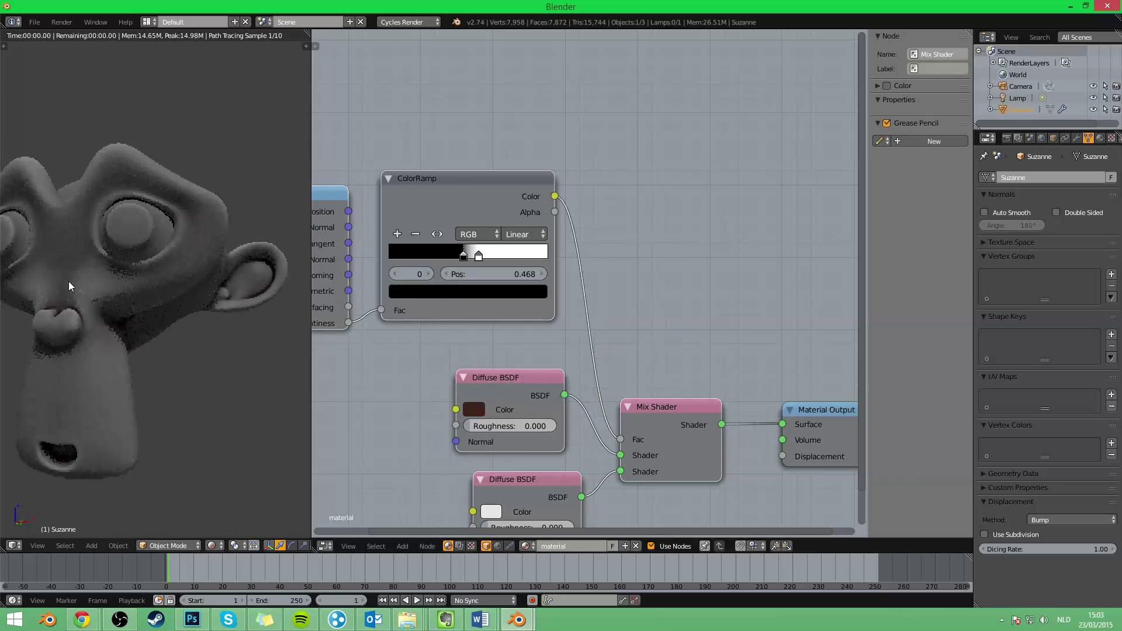
{"action": "scroll", "coordinate": [68, 282], "scroll_direction": "up", "scroll_amount": 3}
{"action": "scroll", "coordinate": [172, 388], "scroll_direction": "down", "scroll_amount": 4}
{"action": "mouse_move", "coordinate": [115, 357]}
{"action": "middle_mouse_down"}
{"action": "mouse_move", "coordinate": [231, 337]}
{"action": "mouse_move", "coordinate": [210, 332]}
{"action": "mouse_move", "coordinate": [150, 251]}
{"action": "mouse_move", "coordinate": [123, 297]}
{"action": "mouse_move", "coordinate": [154, 331]}
{"action": "mouse_move", "coordinate": [195, 316]}
{"action": "mouse_move", "coordinate": [239, 346]}
{"action": "middle_mouse_up"}
{"action": "scroll", "coordinate": [92, 302], "scroll_direction": "down", "scroll_amount": 3}
{"action": "scroll", "coordinate": [91, 302], "scroll_direction": "up", "scroll_amount": 5}
{"action": "scroll", "coordinate": [112, 310], "scroll_direction": "up", "scroll_amount": 3}
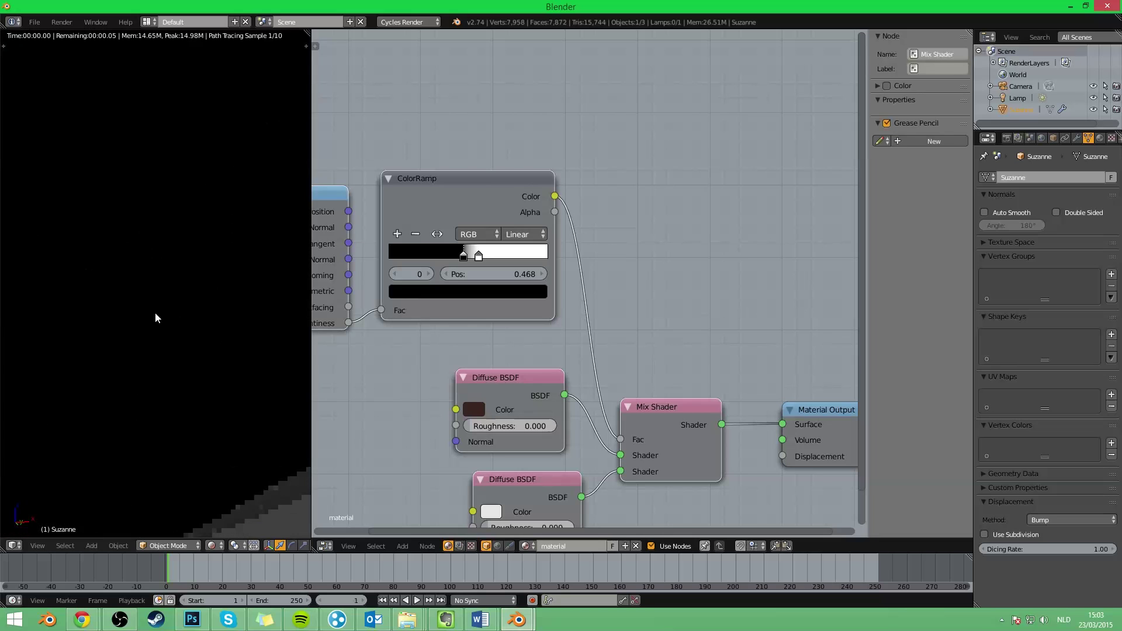
{"action": "scroll", "coordinate": [151, 309], "scroll_direction": "down", "scroll_amount": 5}
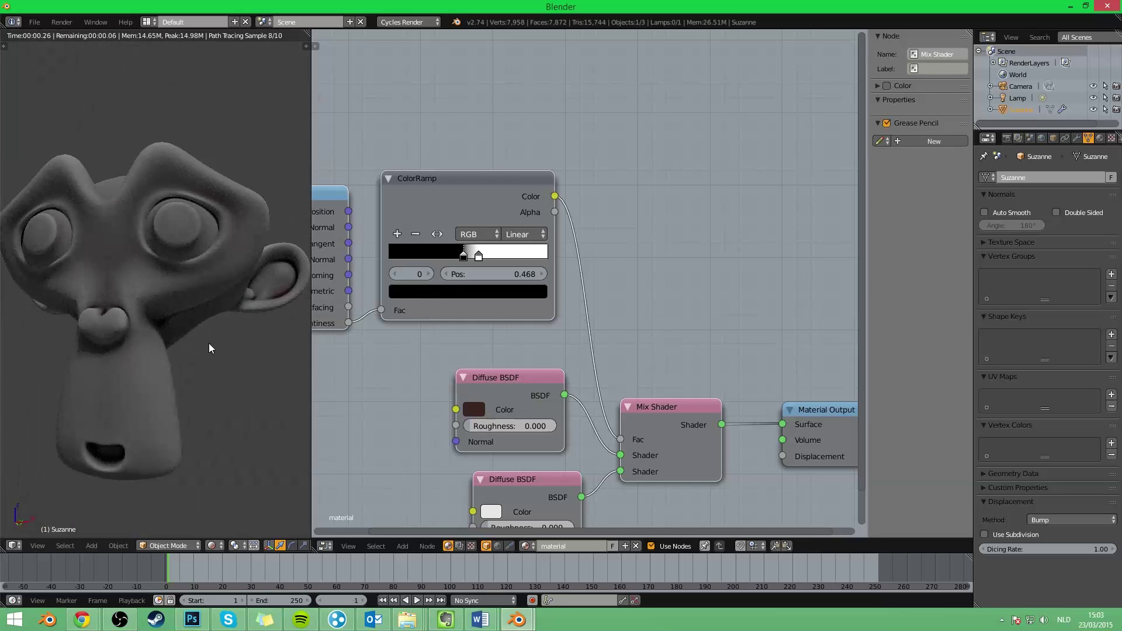
{"action": "mouse_move", "coordinate": [209, 343]}
{"action": "middle_mouse_down"}
{"action": "mouse_move", "coordinate": [182, 340]}
{"action": "mouse_move", "coordinate": [196, 341]}
{"action": "mouse_move", "coordinate": [188, 351]}
{"action": "middle_mouse_up"}
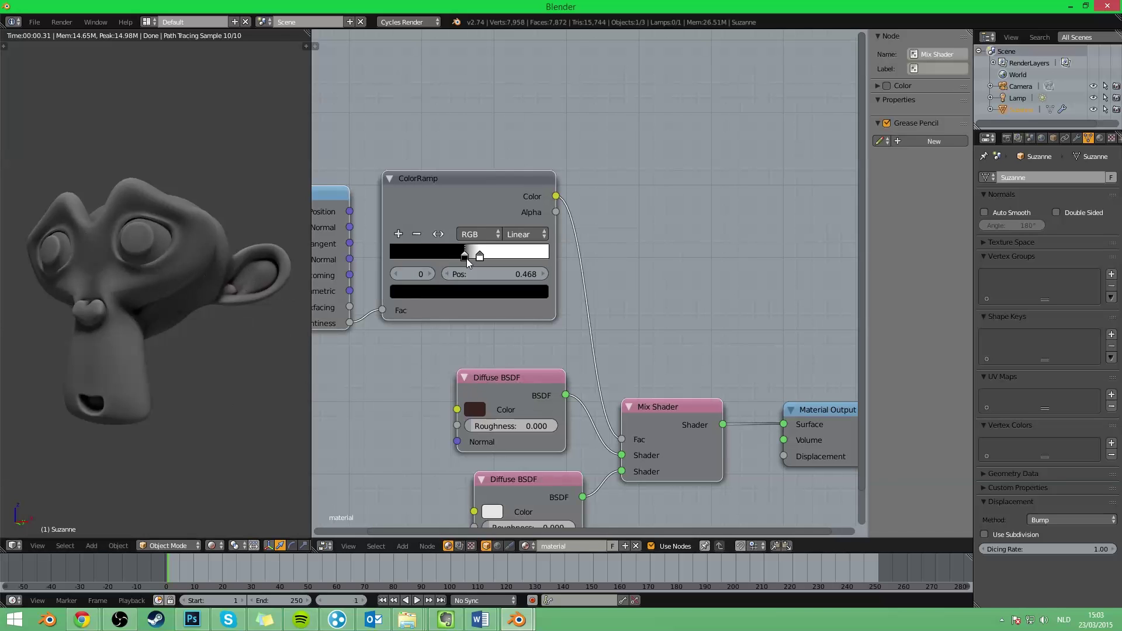
{"action": "mouse_move", "coordinate": [464, 255]}
{"action": "left_mouse_down"}
{"action": "mouse_move", "coordinate": [490, 256]}
{"action": "mouse_move", "coordinate": [450, 256]}
{"action": "mouse_move", "coordinate": [474, 255]}
{"action": "left_mouse_up"}
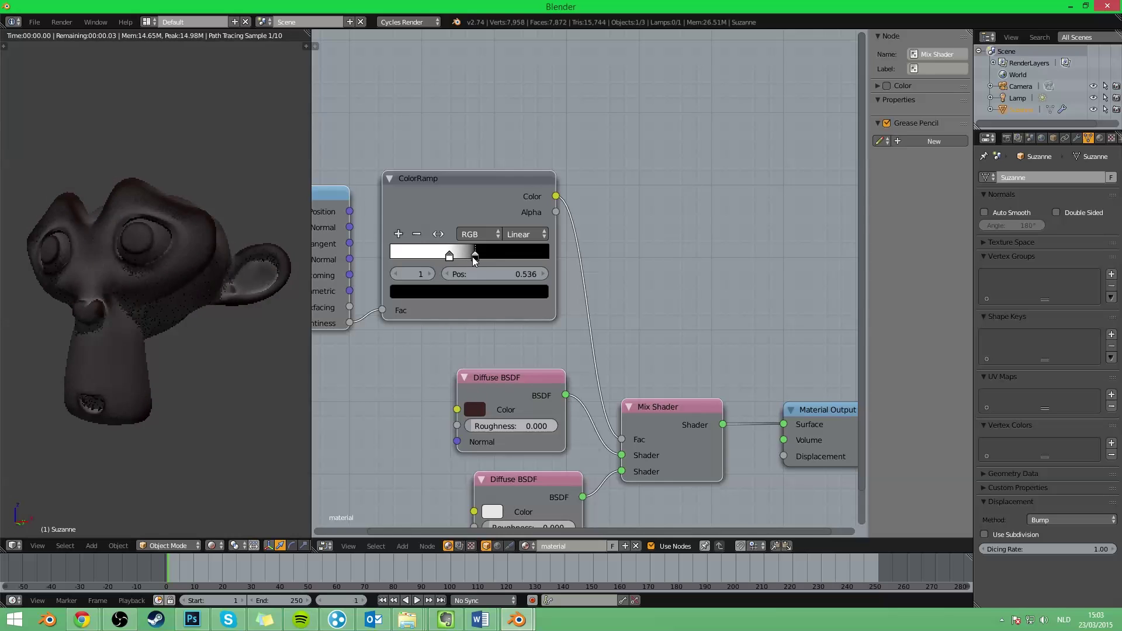
Duplicate the ColorRamp above the original, flip its colours and set its stop to 0.423.
{"action": "key", "text": "KP_1"}
{"action": "scroll", "coordinate": [88, 246], "scroll_direction": "up", "scroll_amount": 5}
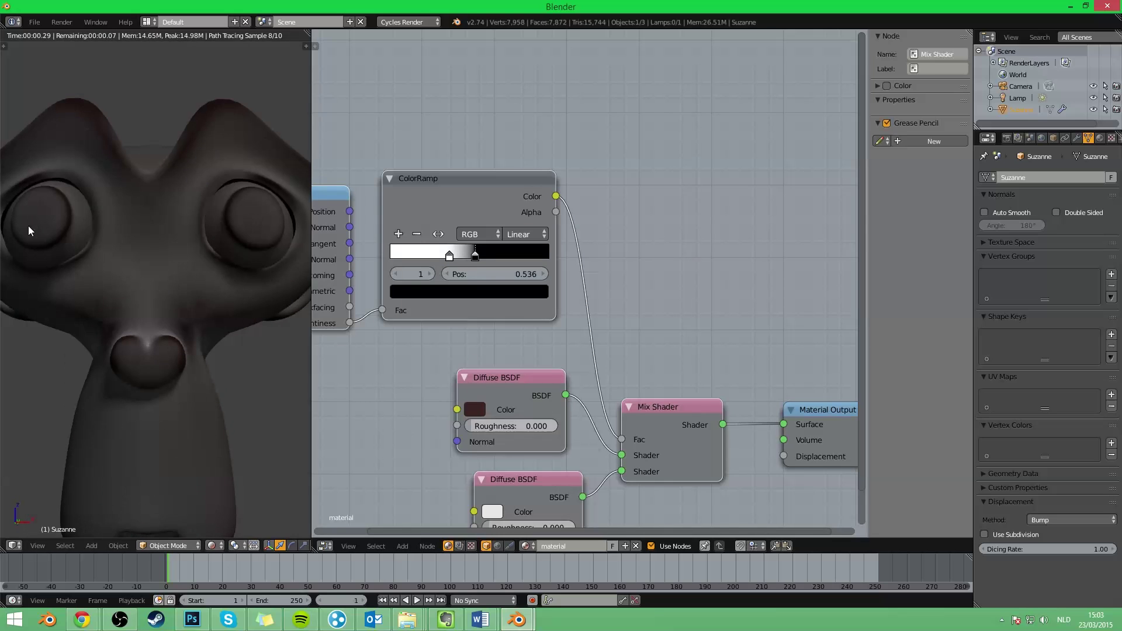
{"action": "middle_click_drag", "start_coordinate": [265, 255], "coordinate": [193, 267]}
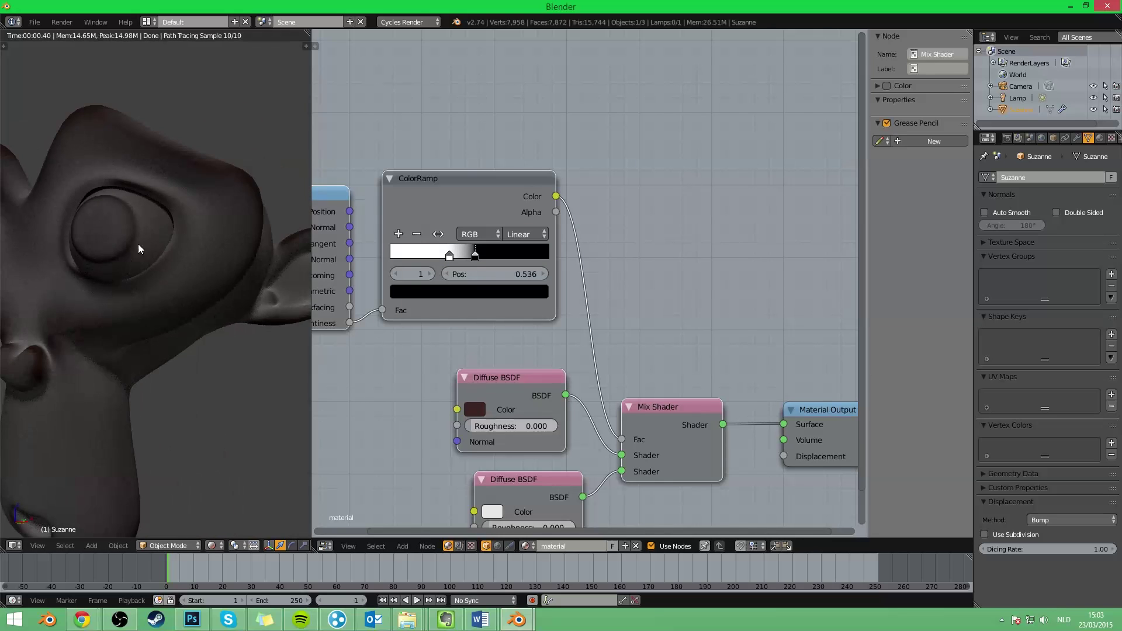
{"action": "scroll", "coordinate": [190, 282], "scroll_direction": "down", "scroll_amount": 3}
{"action": "scroll", "coordinate": [408, 342], "scroll_direction": "down", "scroll_amount": 1}
{"action": "middle_click_drag", "start_coordinate": [408, 343], "coordinate": [542, 253]}
{"action": "left_click", "coordinate": [542, 252]}
{"action": "key", "text": "shift+d"}
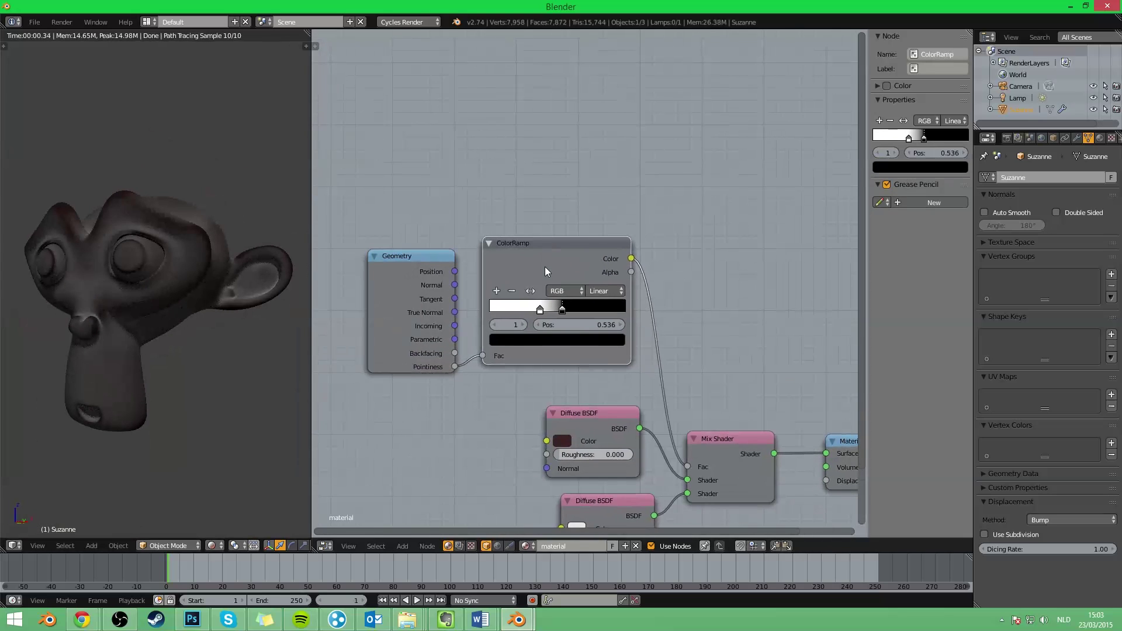
{"action": "left_click", "coordinate": [546, 95]}
{"action": "left_click", "coordinate": [531, 132]}
{"action": "left_click", "coordinate": [564, 152]}
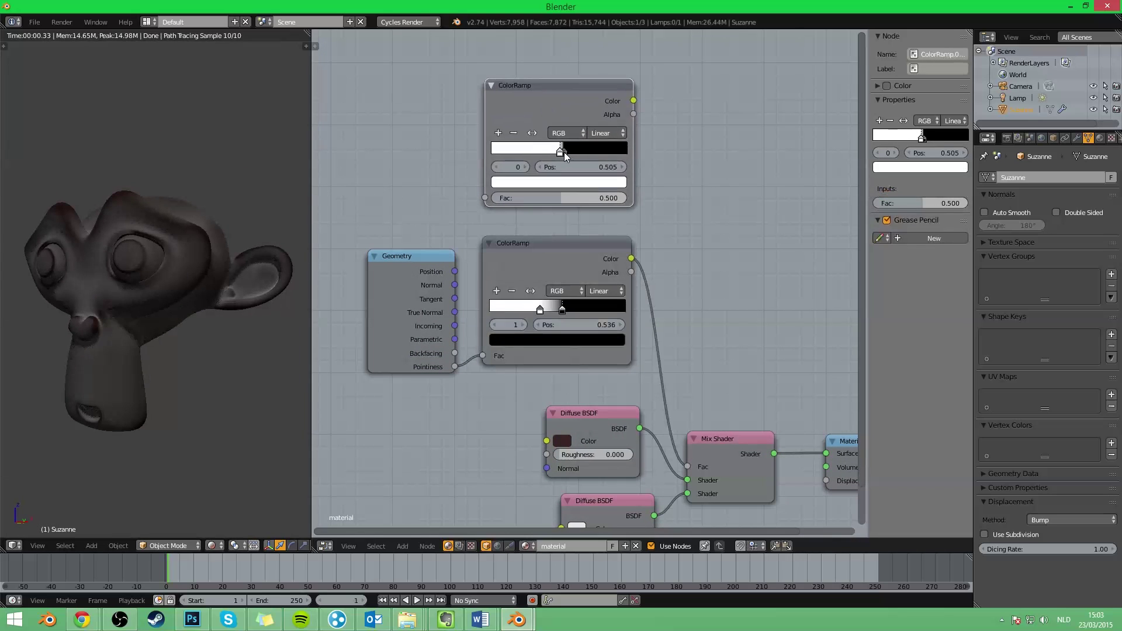
{"action": "left_click_drag", "start_coordinate": [563, 152], "coordinate": [549, 152]}
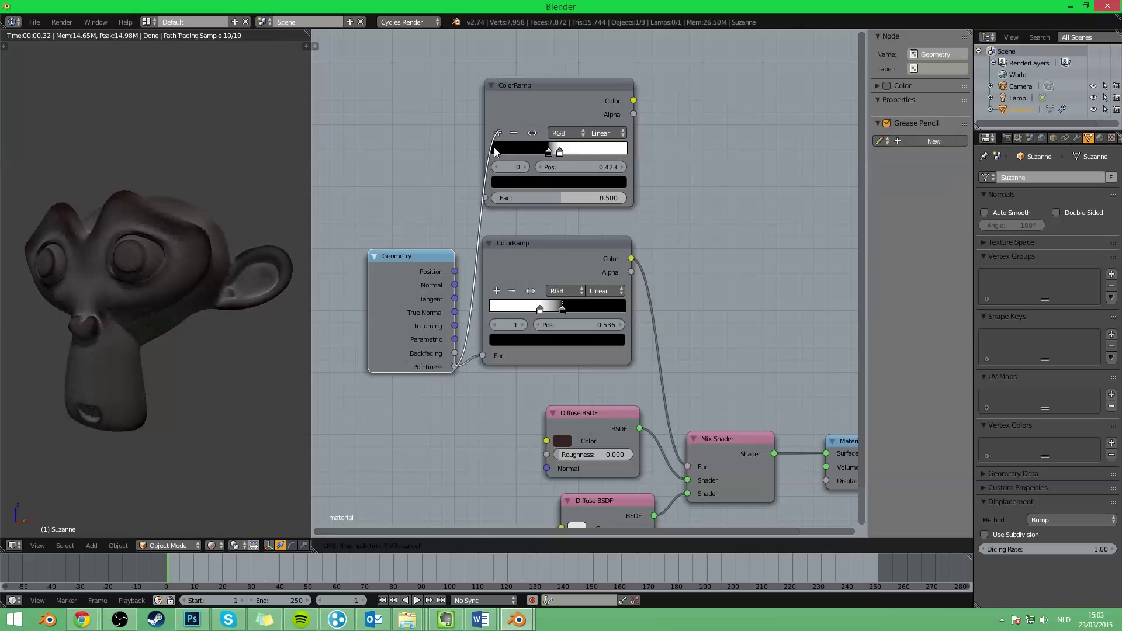
Feed Pointiness into the new ramp and insert a duplicate Mix Shader before the Material Output.
{"action": "left_click_drag", "start_coordinate": [454, 367], "coordinate": [485, 199]}
{"action": "middle_click_drag", "start_coordinate": [484, 199], "coordinate": [333, 88]}
{"action": "mouse_move", "coordinate": [707, 326]}
{"action": "left_mouse_down"}
{"action": "mouse_move", "coordinate": [762, 350]}
{"action": "mouse_move", "coordinate": [851, 354]}
{"action": "left_mouse_up"}
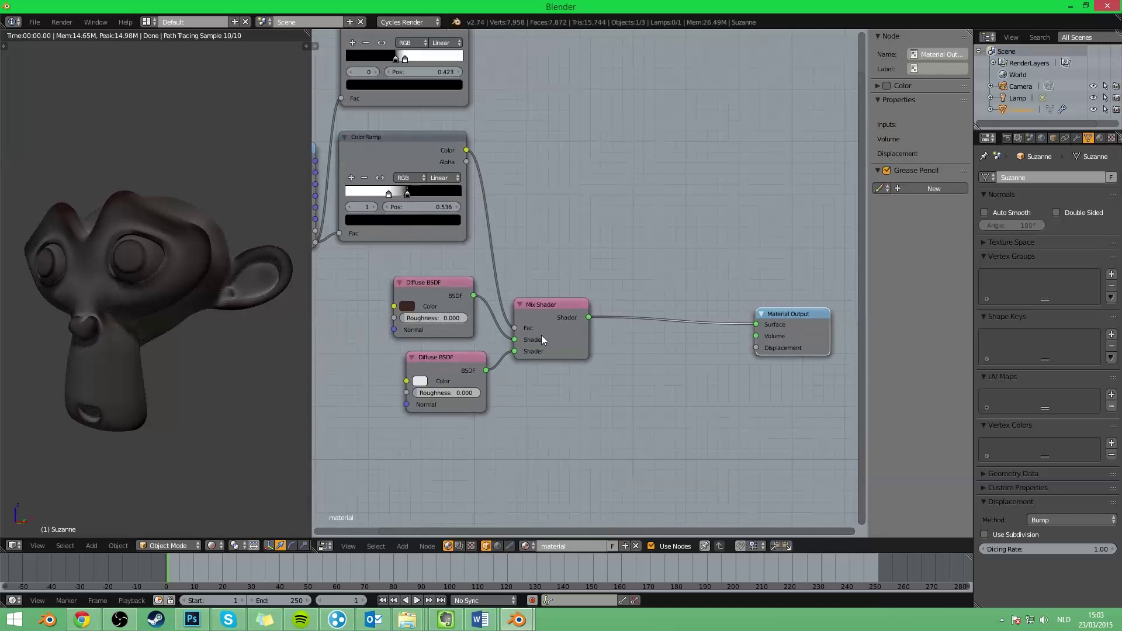
{"action": "left_click", "coordinate": [541, 334]}
{"action": "key", "text": "shift+d"}
{"action": "left_click", "coordinate": [676, 338]}
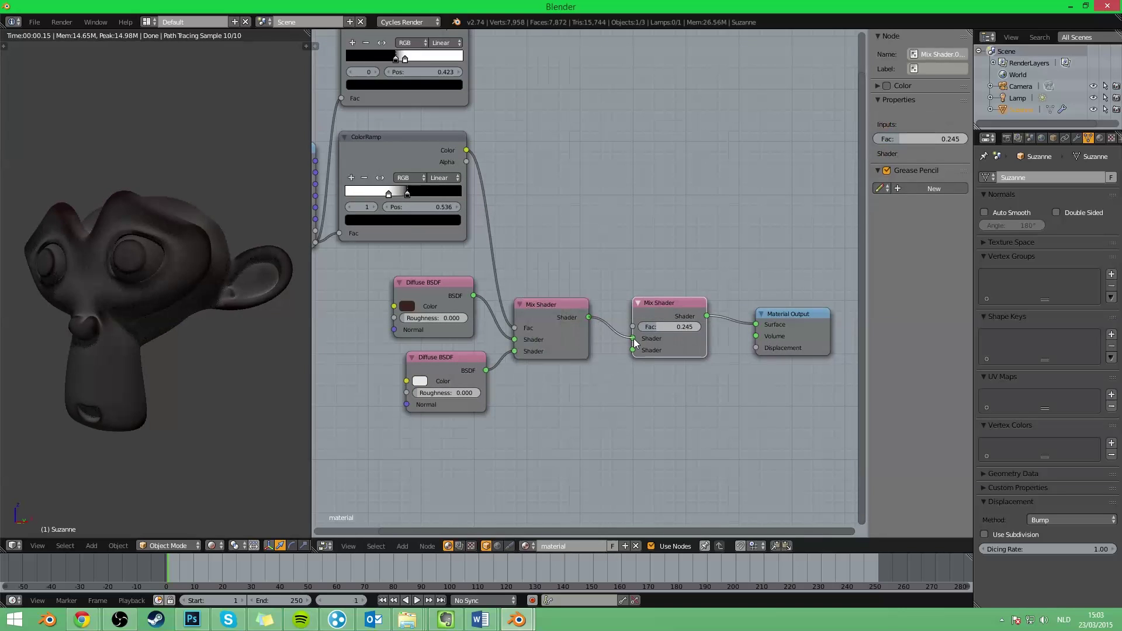
Duplicate the white Diffuse shader and drive the second Mix Shader factor with the upper ColorRamp.
{"action": "left_click", "coordinate": [462, 369]}
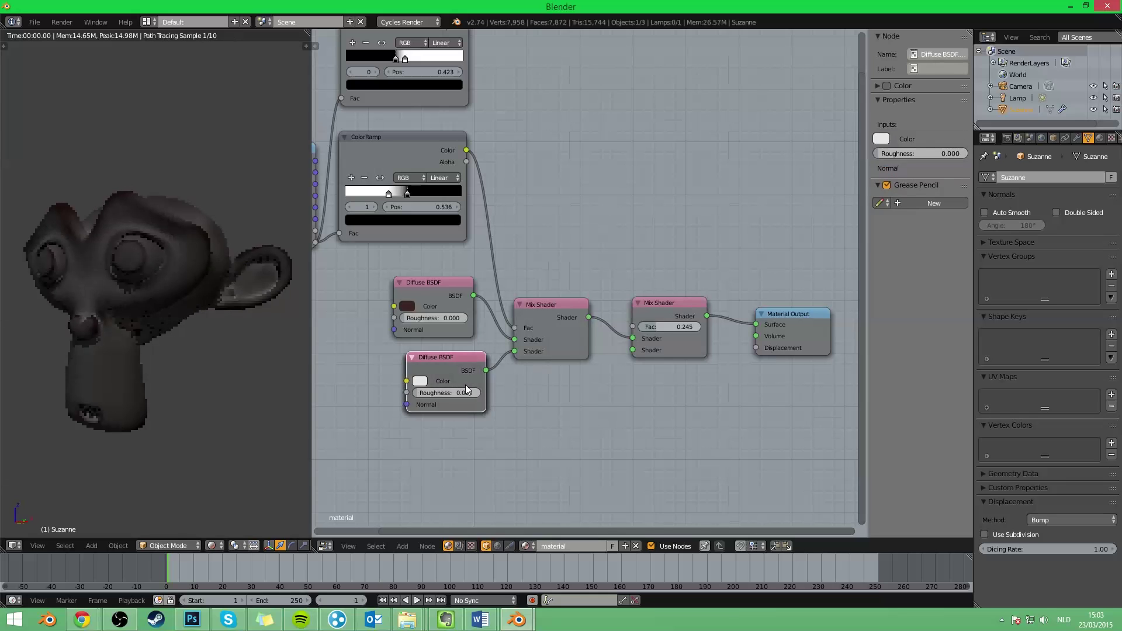
{"action": "key", "text": "shift+d"}
{"action": "middle_click_drag", "start_coordinate": [575, 139], "coordinate": [562, 233]}
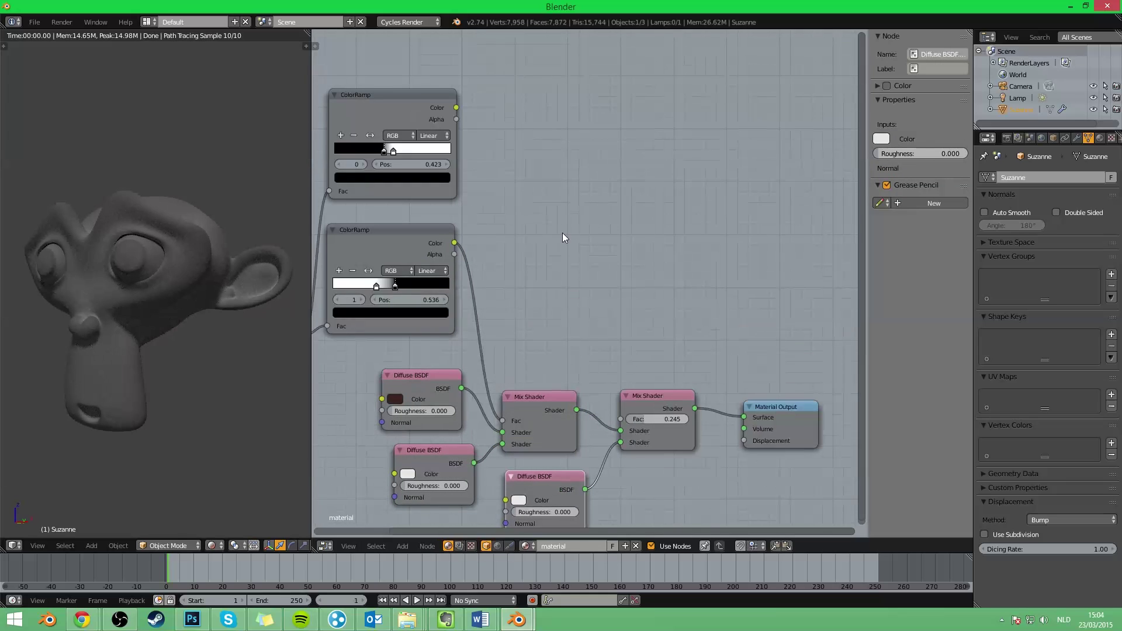
{"action": "left_click_drag", "start_coordinate": [456, 107], "coordinate": [621, 420]}
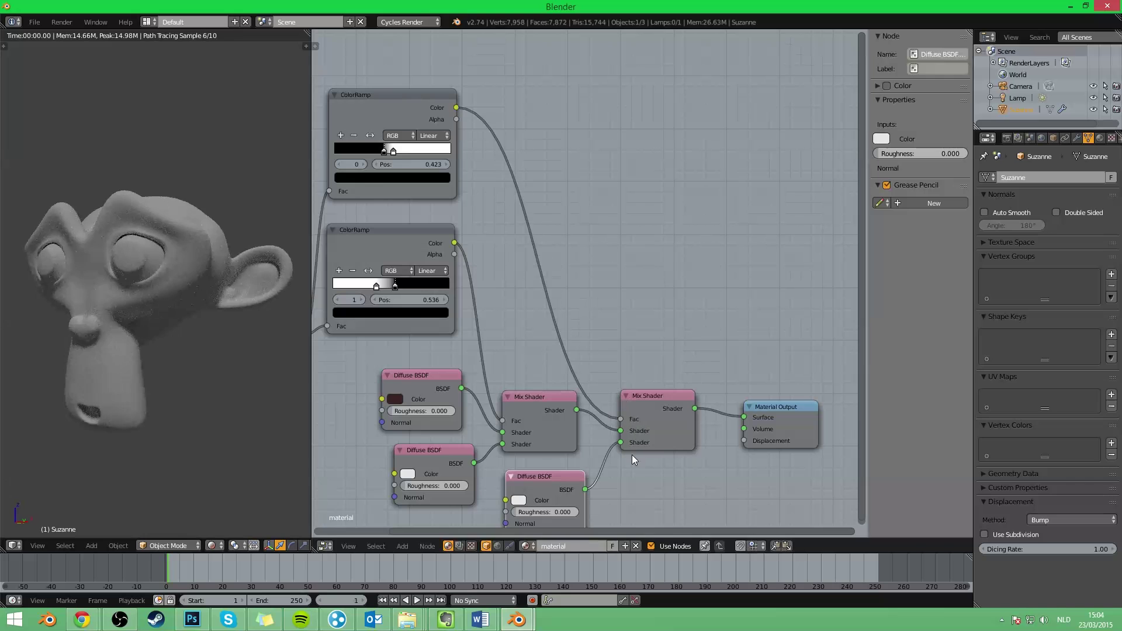
{"action": "middle_click_drag", "start_coordinate": [632, 454], "coordinate": [626, 395]}
{"action": "scroll", "coordinate": [178, 293], "scroll_direction": "up", "scroll_amount": 3}
Preview the upper ColorRamp mask on Suzanne and tighten its black-to-white transition.
{"action": "left_click", "coordinate": [377, 60], "text": "ctrl+shift"}
{"action": "middle_click_drag", "start_coordinate": [387, 122], "coordinate": [483, 192]}
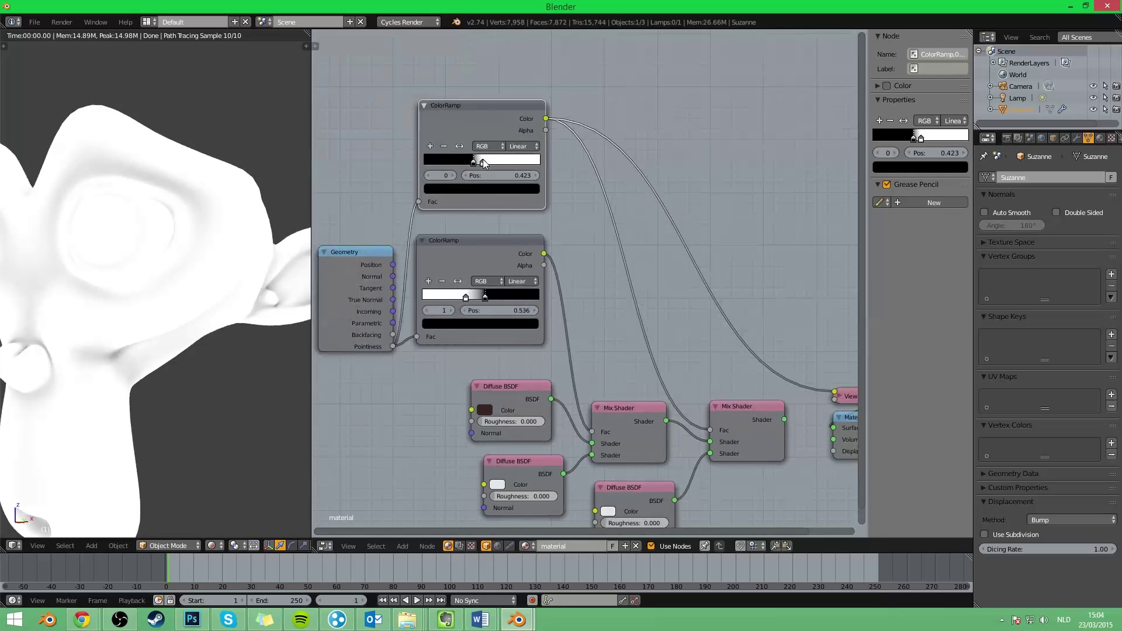
{"action": "left_click_drag", "start_coordinate": [483, 159], "coordinate": [482, 162]}
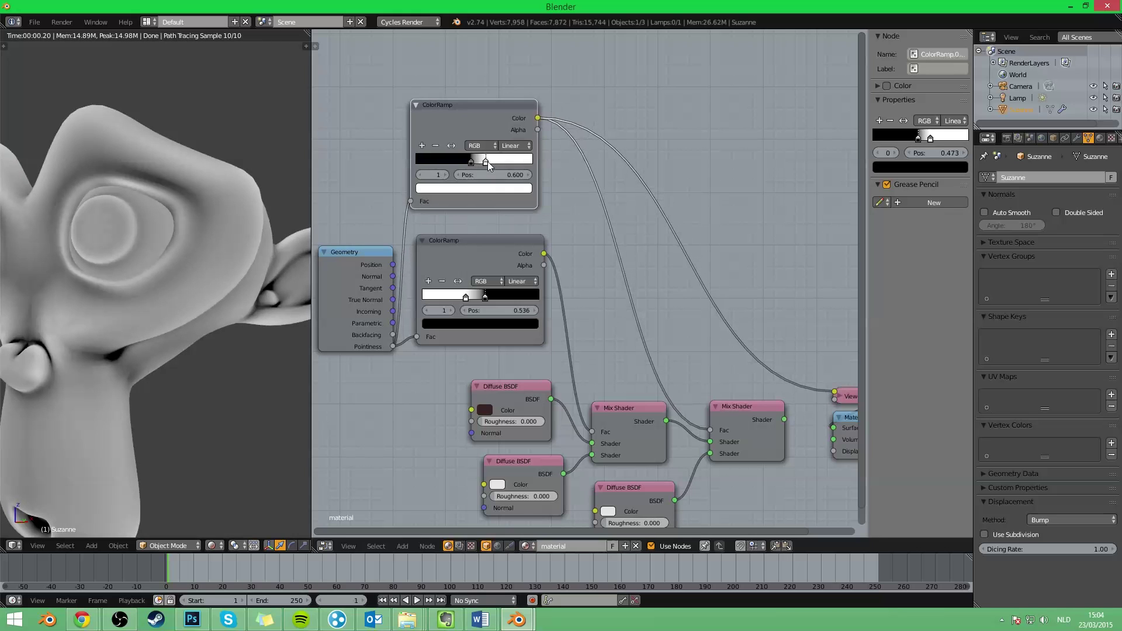
{"action": "middle_click_drag", "start_coordinate": [679, 336], "coordinate": [617, 236]}
Colour the third Diffuse shader a darkened yellow for the dust layer.
{"action": "left_click", "coordinate": [682, 335]}
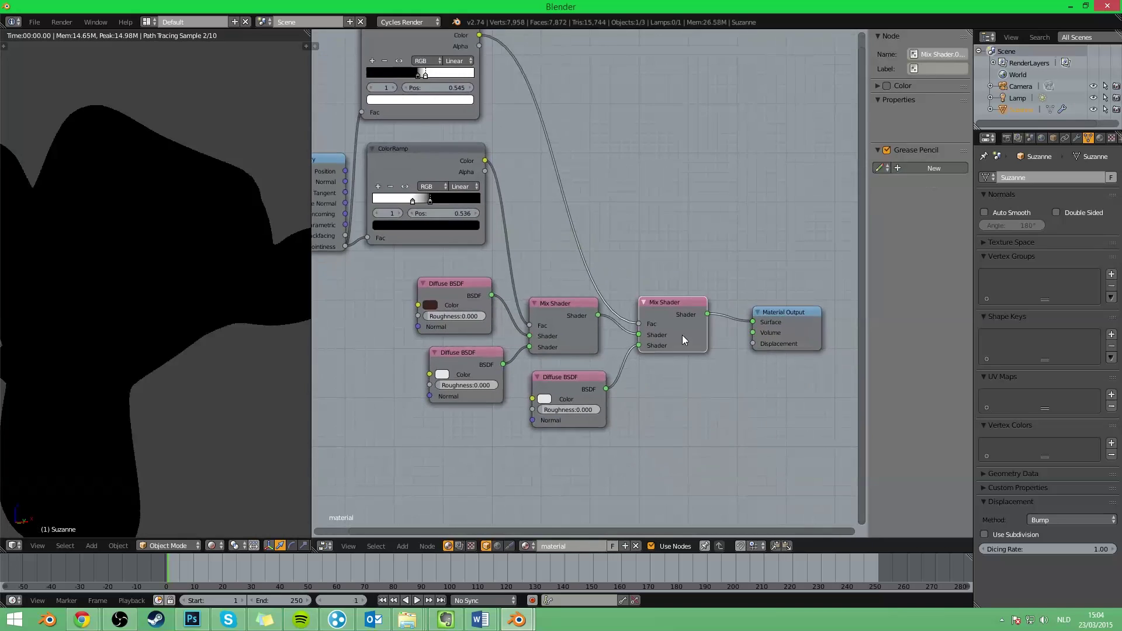
{"action": "left_click", "coordinate": [537, 420]}
{"action": "left_click", "coordinate": [577, 313]}
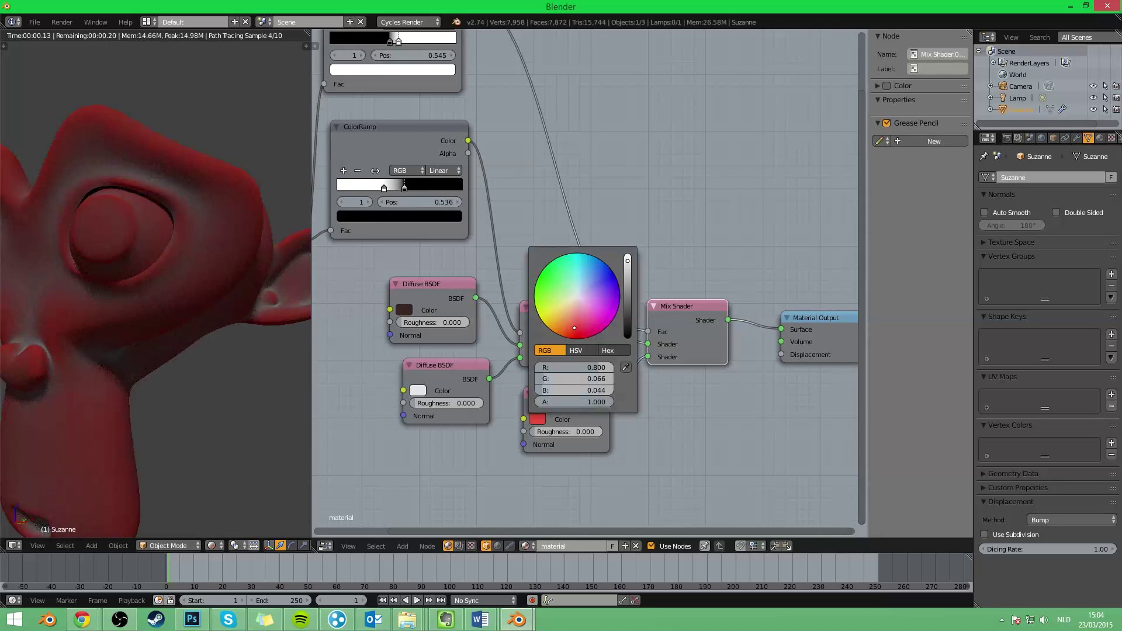
{"action": "left_click_drag", "start_coordinate": [576, 313], "coordinate": [552, 313]}
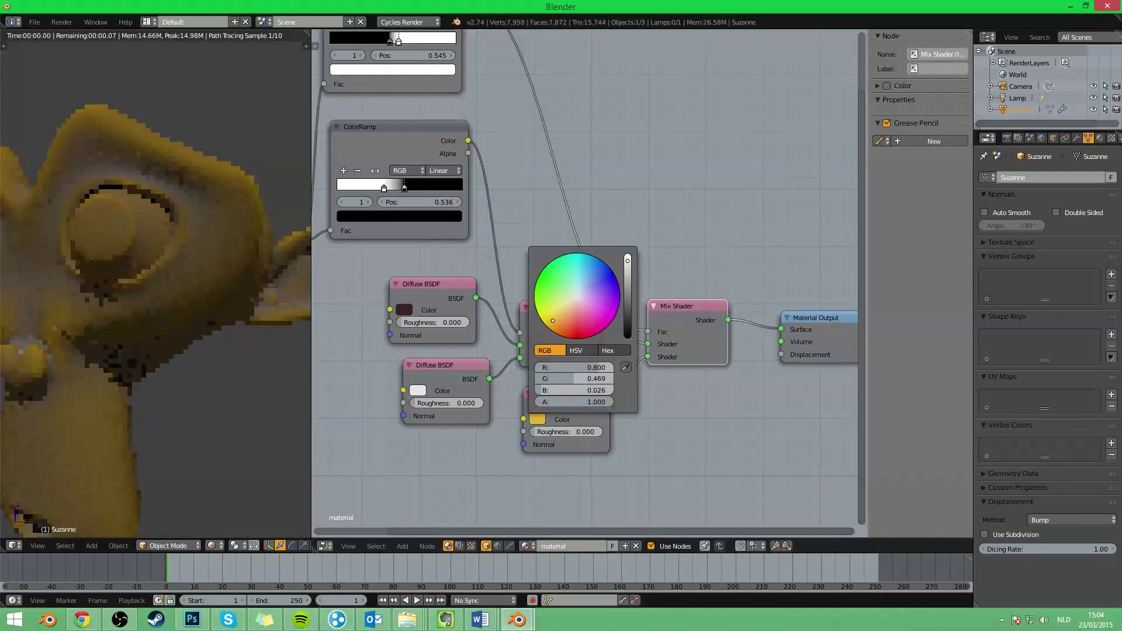
{"action": "left_click", "coordinate": [627, 286]}
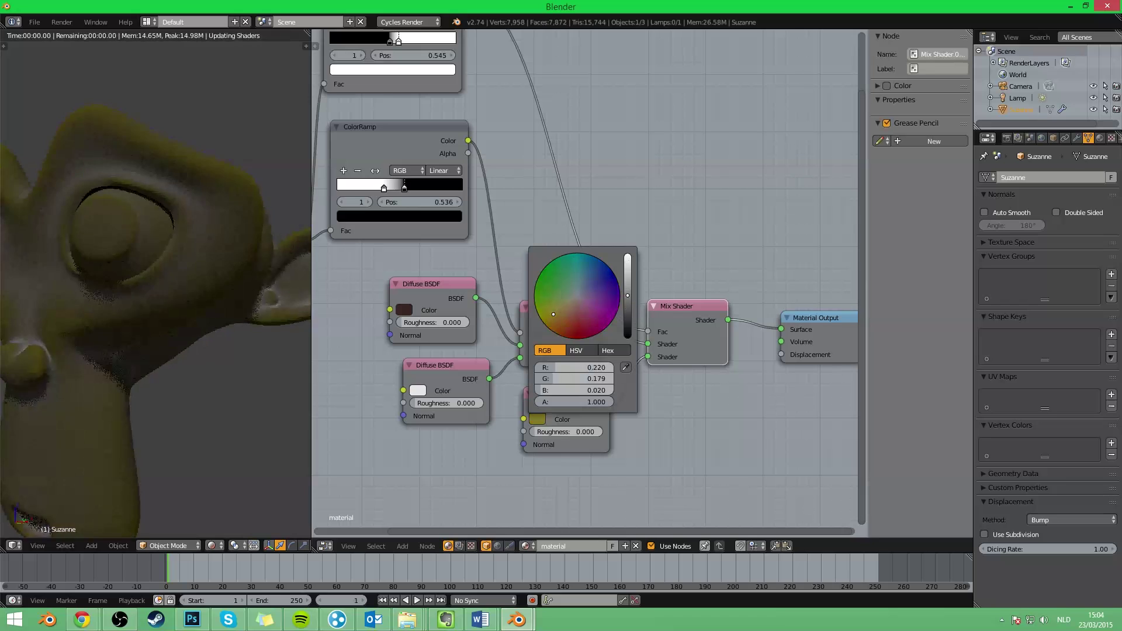
Compare the first Mix Shader alone with the full dusty material from several angles.
{"action": "mouse_move", "coordinate": [86, 281]}
{"action": "middle_mouse_down"}
{"action": "mouse_move", "coordinate": [155, 238]}
{"action": "mouse_move", "coordinate": [165, 272]}
{"action": "middle_mouse_up"}
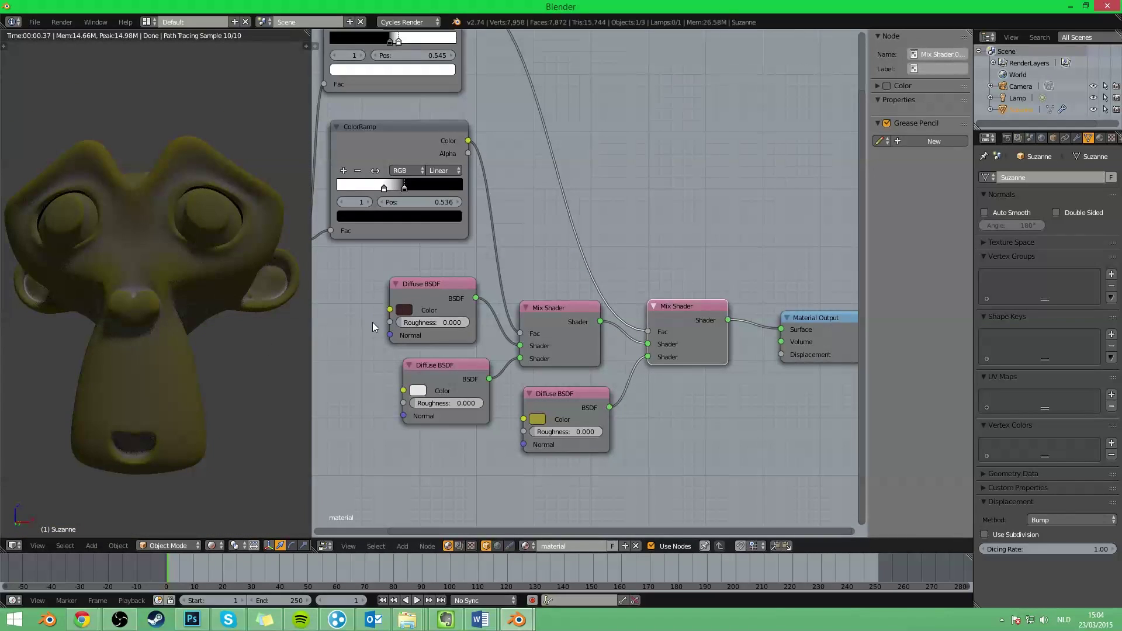
{"action": "middle_click_drag", "start_coordinate": [298, 332], "coordinate": [253, 334]}
{"action": "left_click", "coordinate": [577, 346], "text": "ctrl+shift"}
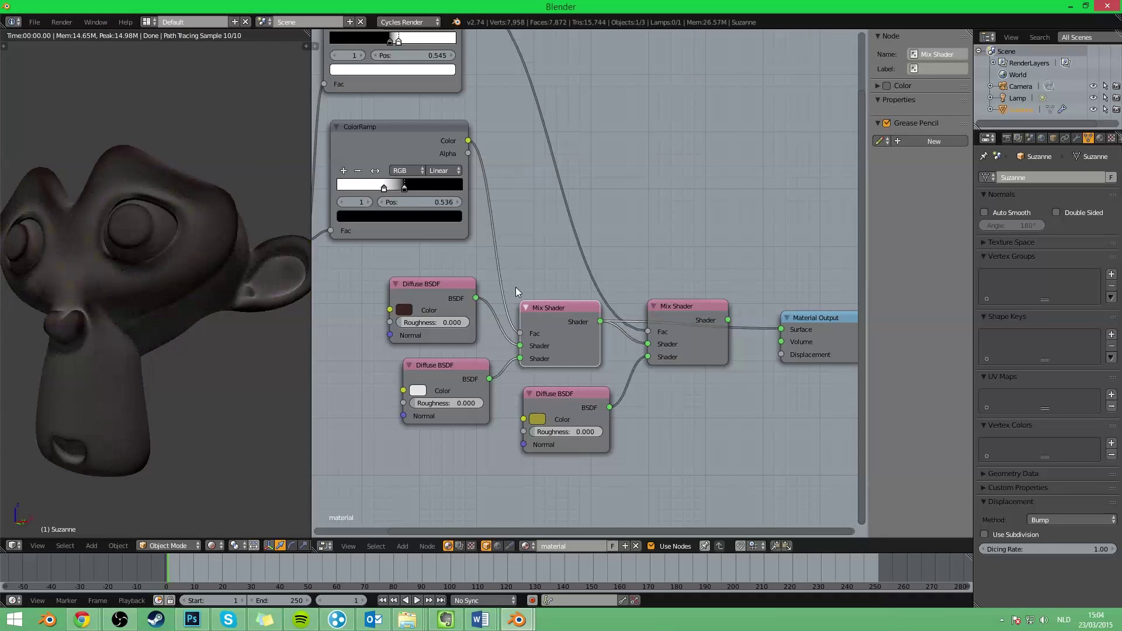
{"action": "middle_click_drag", "start_coordinate": [516, 287], "coordinate": [535, 320]}
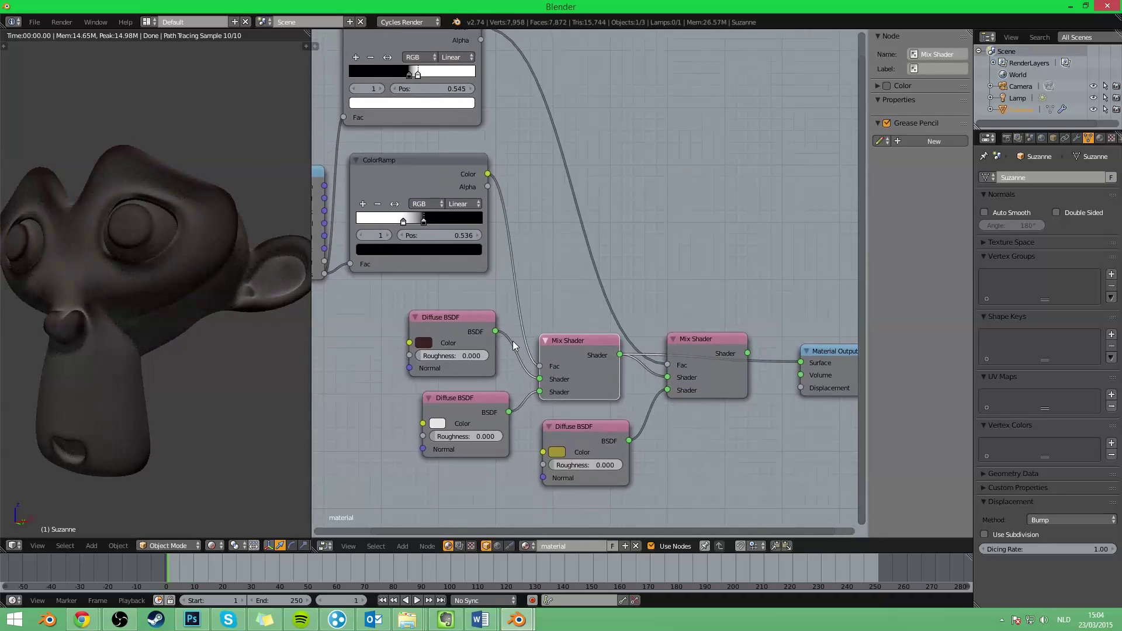
{"action": "left_click", "coordinate": [722, 380], "text": "ctrl+shift"}
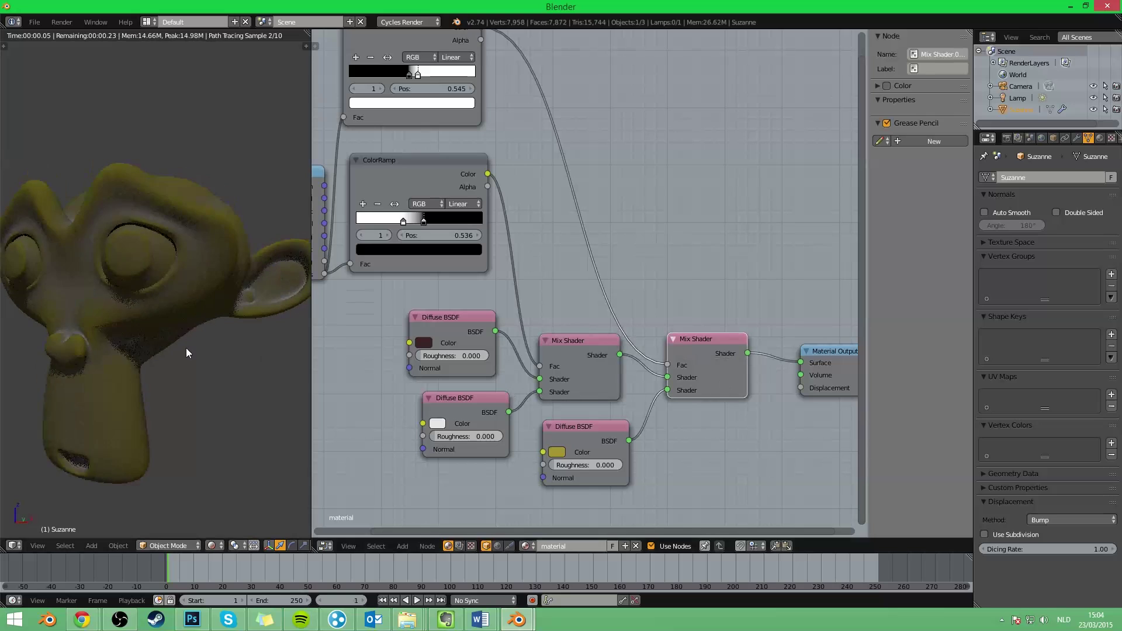
{"action": "mouse_move", "coordinate": [185, 348]}
{"action": "middle_mouse_down"}
{"action": "mouse_move", "coordinate": [389, 166]}
{"action": "mouse_move", "coordinate": [414, 300]}
{"action": "middle_mouse_up"}
Move the upper ramp's black stop to 0.550, inspect the edges, and return to solid shading.
{"action": "left_click_drag", "start_coordinate": [432, 208], "coordinate": [444, 208]}
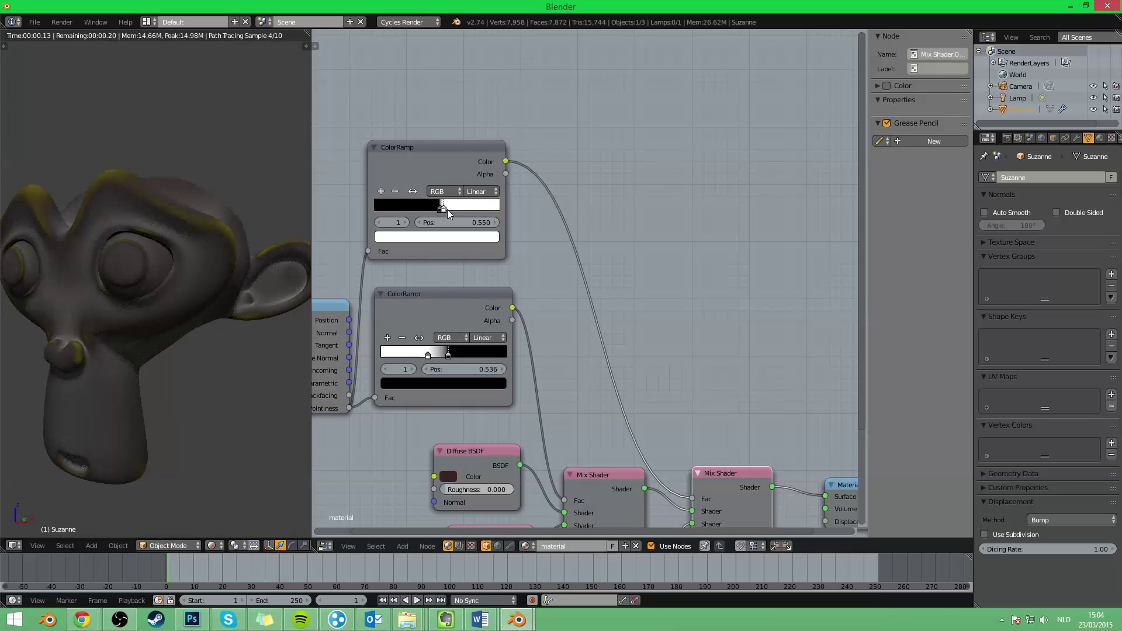
{"action": "middle_click_drag", "start_coordinate": [146, 280], "coordinate": [173, 289]}
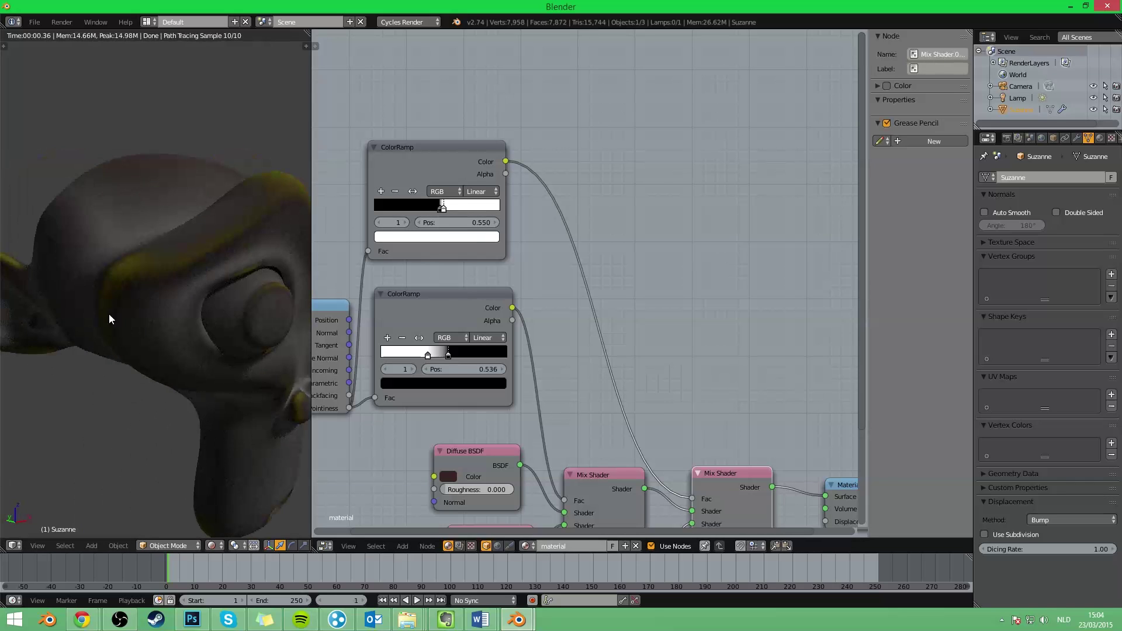
{"action": "scroll", "coordinate": [109, 311], "scroll_direction": "up", "scroll_amount": 3}
{"action": "scroll", "coordinate": [109, 312], "scroll_direction": "down", "scroll_amount": 3}
{"action": "middle_click_drag", "start_coordinate": [113, 317], "coordinate": [137, 328]}
{"action": "middle_click_drag", "start_coordinate": [417, 424], "coordinate": [425, 371]}
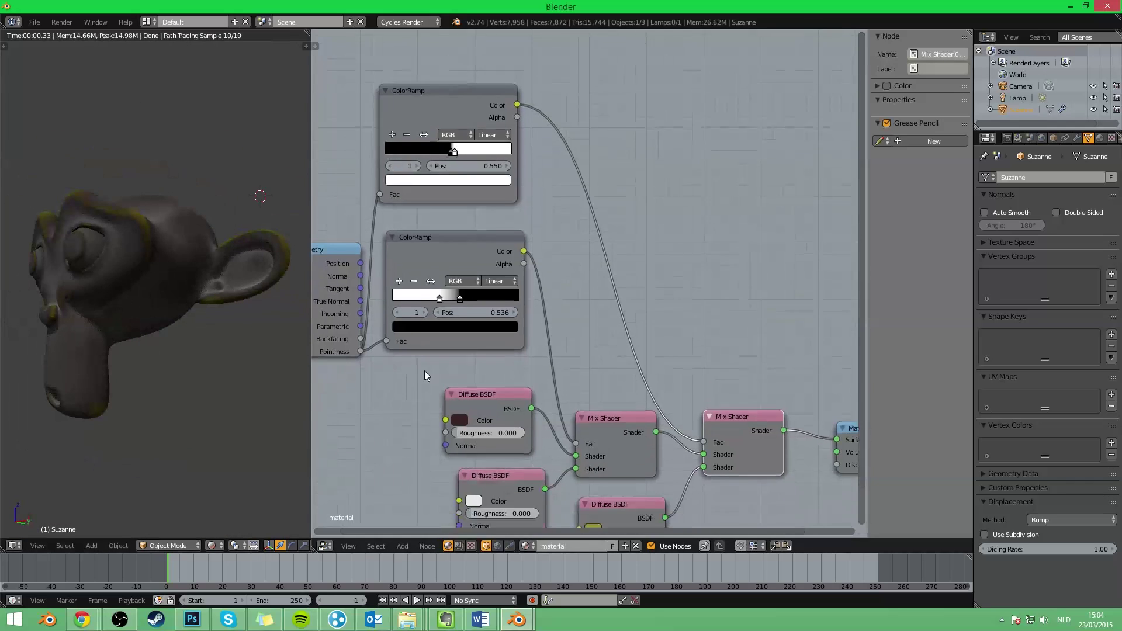
{"action": "scroll", "coordinate": [425, 371], "scroll_direction": "down", "scroll_amount": 1}
{"action": "mouse_move", "coordinate": [55, 373]}
{"action": "middle_mouse_down"}
{"action": "mouse_move", "coordinate": [71, 359]}
{"action": "mouse_move", "coordinate": [225, 413]}
{"action": "middle_mouse_up"}
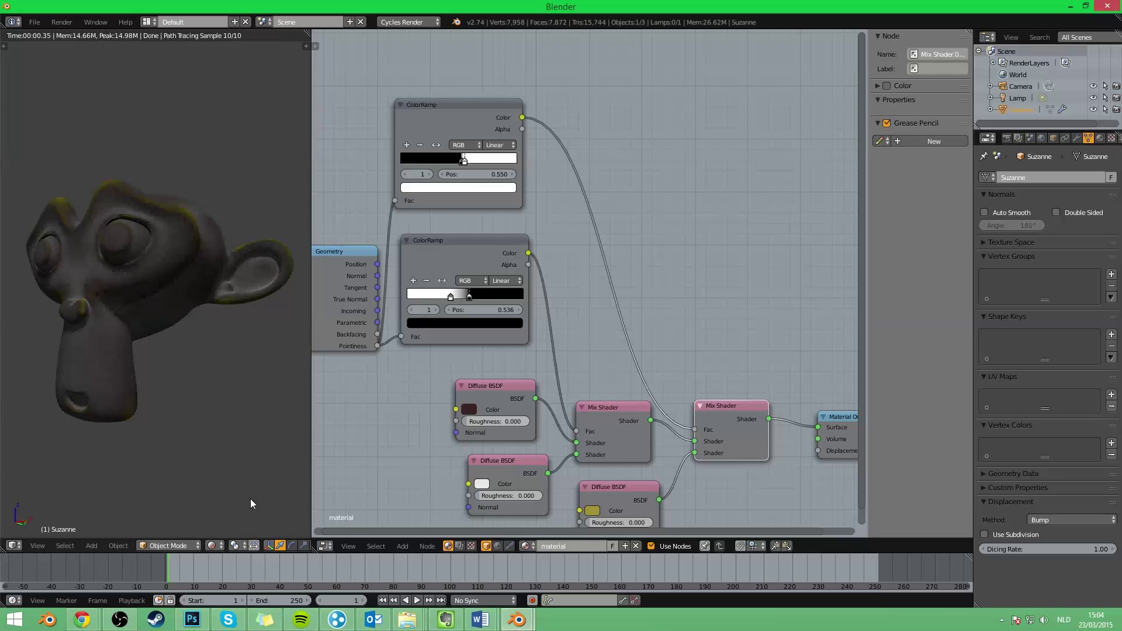
{"action": "key", "text": "shift+z"}
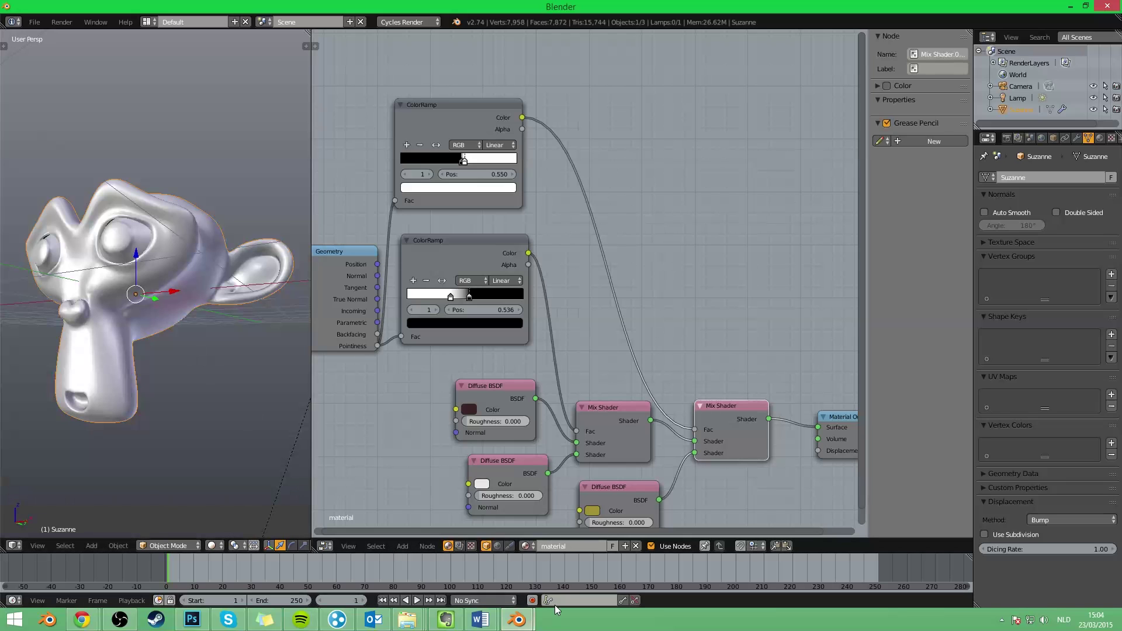
Switch to the pointinessawesomeness.blend window, frame Suzanne and the nodes, and render the viewport.
{"action": "mouse_move", "coordinate": [516, 620]}
{"action": "left_click", "coordinate": [597, 573]}
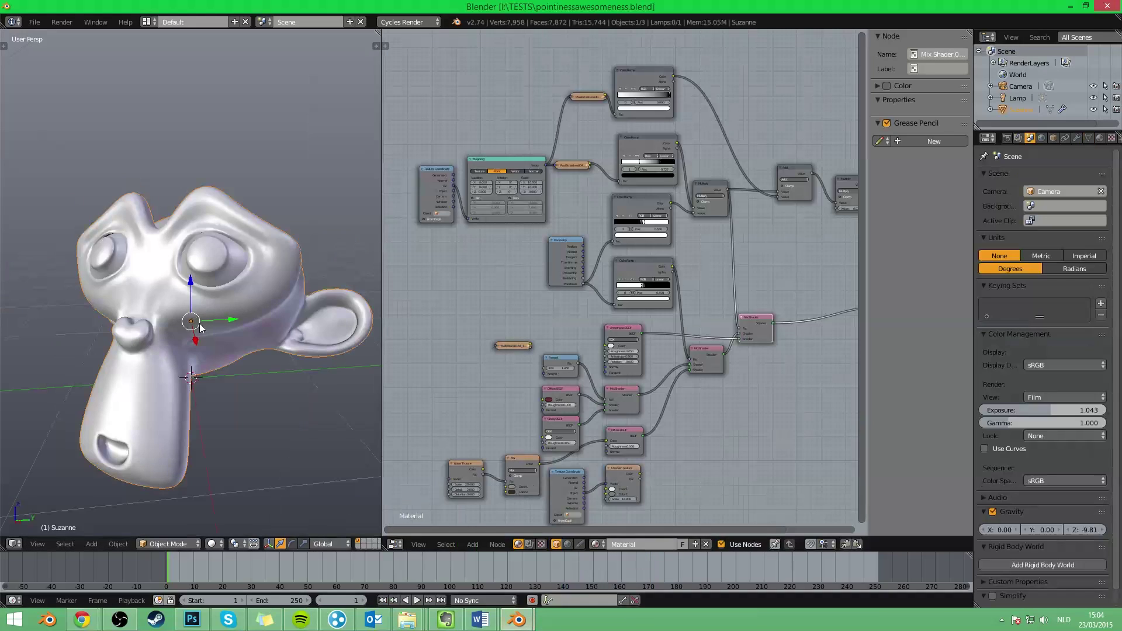
{"action": "middle_click_drag", "start_coordinate": [210, 334], "coordinate": [263, 351]}
{"action": "middle_click_drag", "start_coordinate": [706, 426], "coordinate": [674, 406]}
{"action": "scroll", "coordinate": [673, 405], "scroll_direction": "down", "scroll_amount": 2}
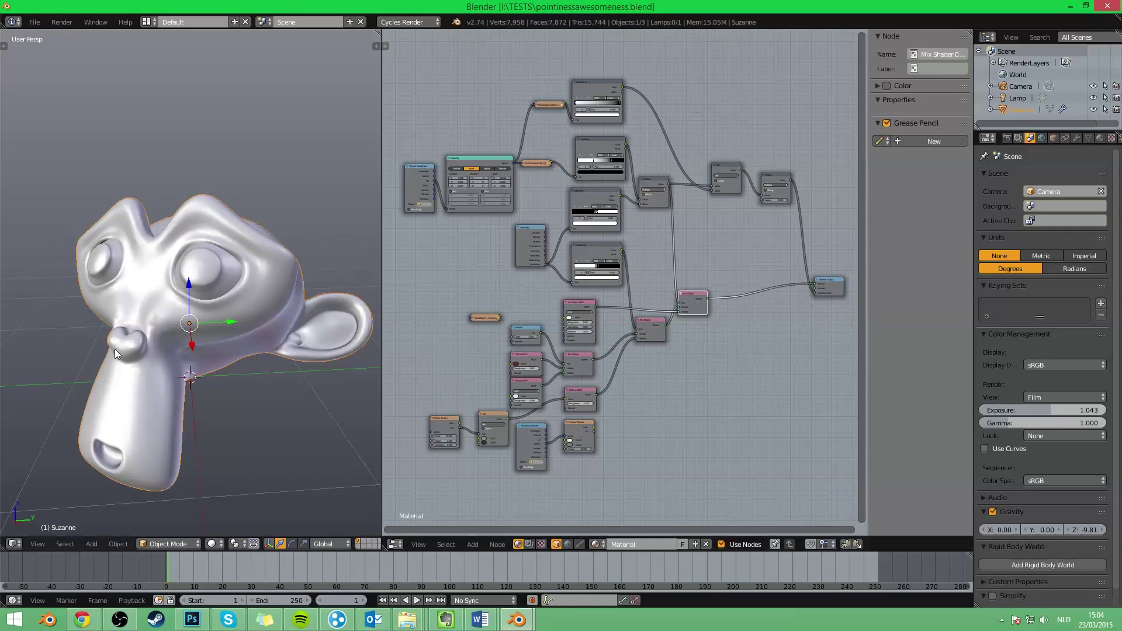
{"action": "middle_click_drag", "start_coordinate": [115, 350], "coordinate": [217, 372]}
{"action": "middle_click_drag", "start_coordinate": [180, 288], "coordinate": [183, 304]}
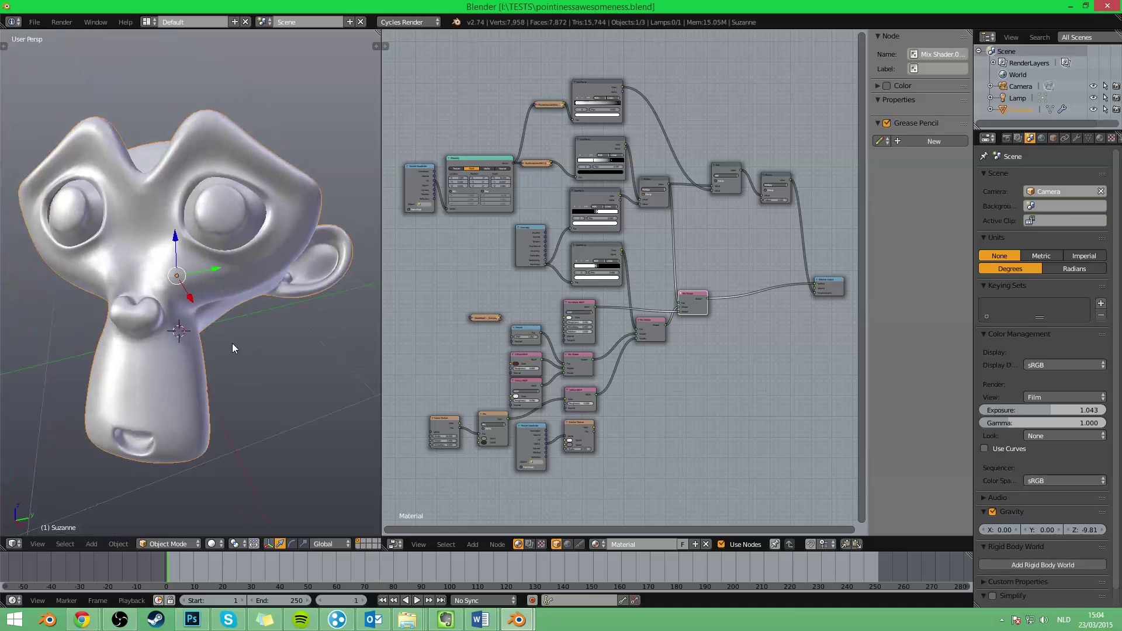
{"action": "key", "text": "shift+z"}
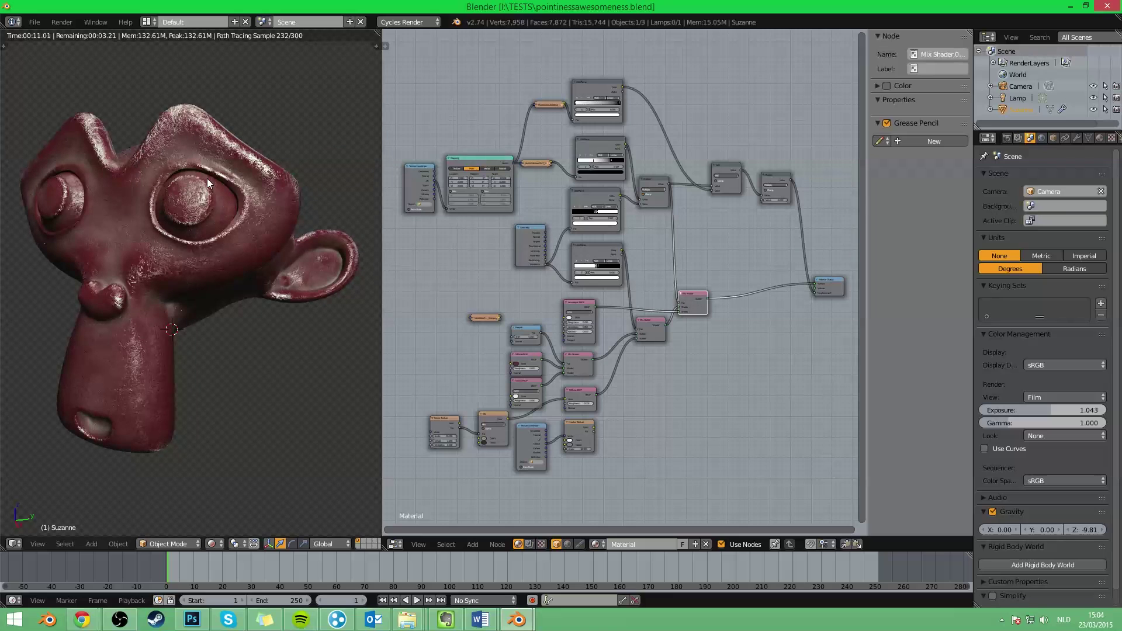
{"action": "key", "text": "KP_1"}
{"action": "scroll", "coordinate": [131, 407], "scroll_direction": "up", "scroll_amount": 2}
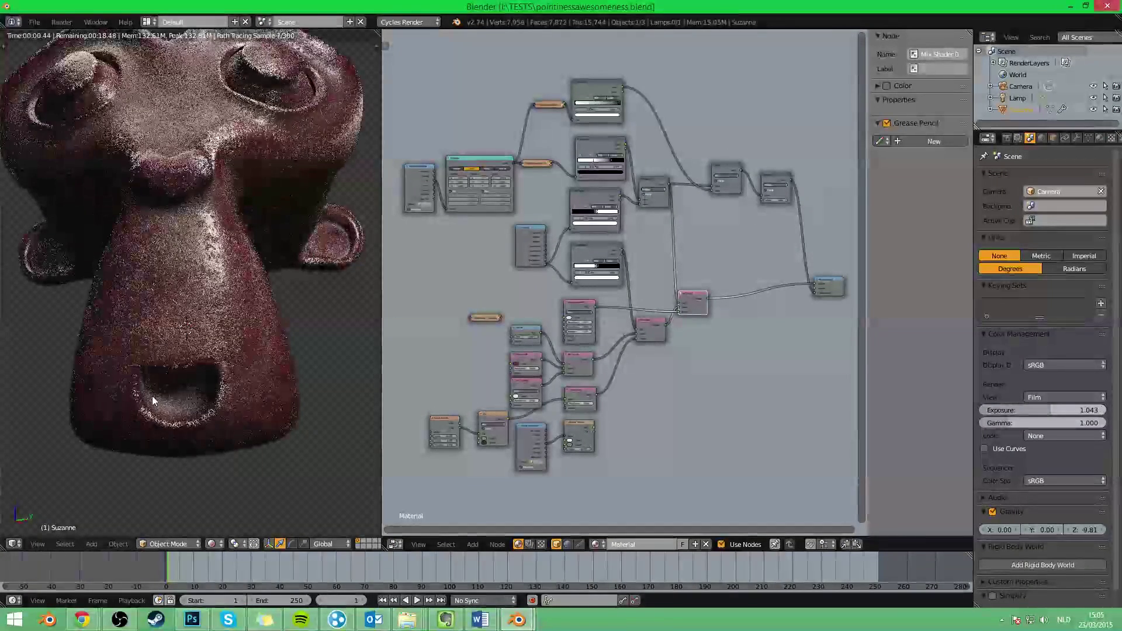
{"action": "mouse_move", "coordinate": [213, 375]}
{"action": "middle_mouse_down"}
{"action": "mouse_move", "coordinate": [226, 363]}
{"action": "mouse_move", "coordinate": [232, 300]}
{"action": "mouse_move", "coordinate": [231, 330]}
{"action": "mouse_move", "coordinate": [222, 324]}
{"action": "mouse_move", "coordinate": [202, 348]}
{"action": "mouse_move", "coordinate": [225, 344]}
{"action": "mouse_move", "coordinate": [222, 359]}
{"action": "mouse_move", "coordinate": [210, 359]}
{"action": "middle_mouse_up"}
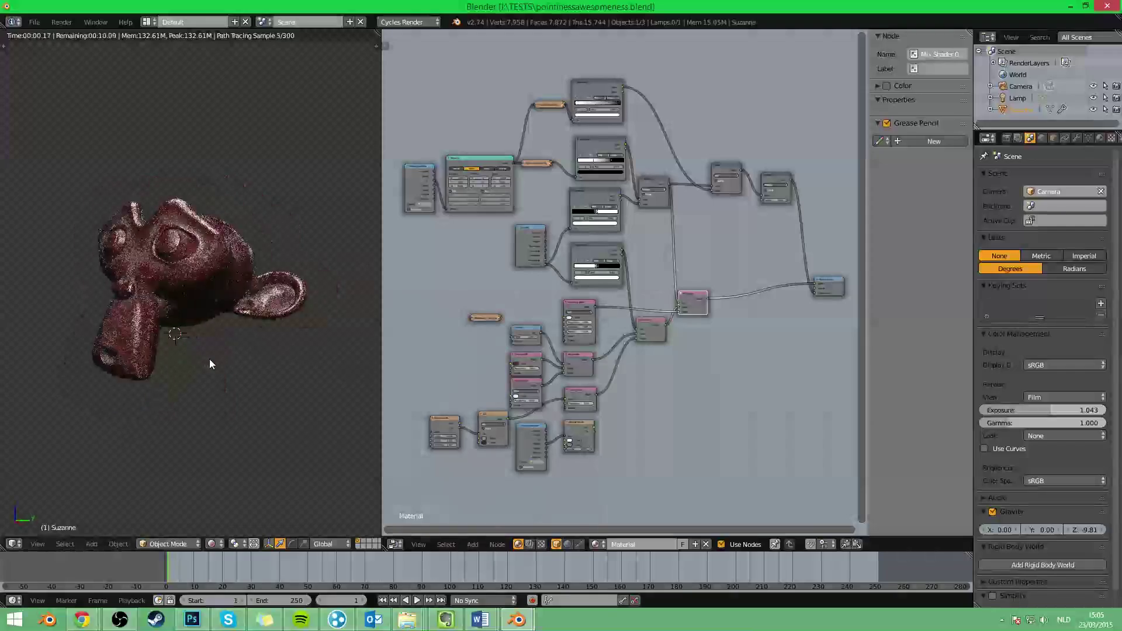